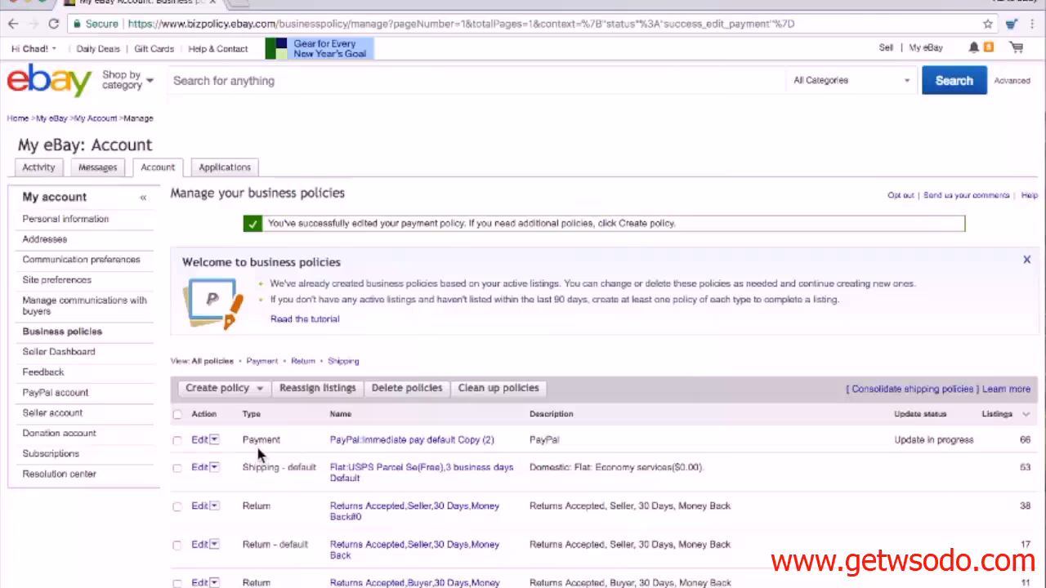
Step: Open the PayPal immediate pay payment policy for editing and append DEFAULT to its policy name
click(269, 396)
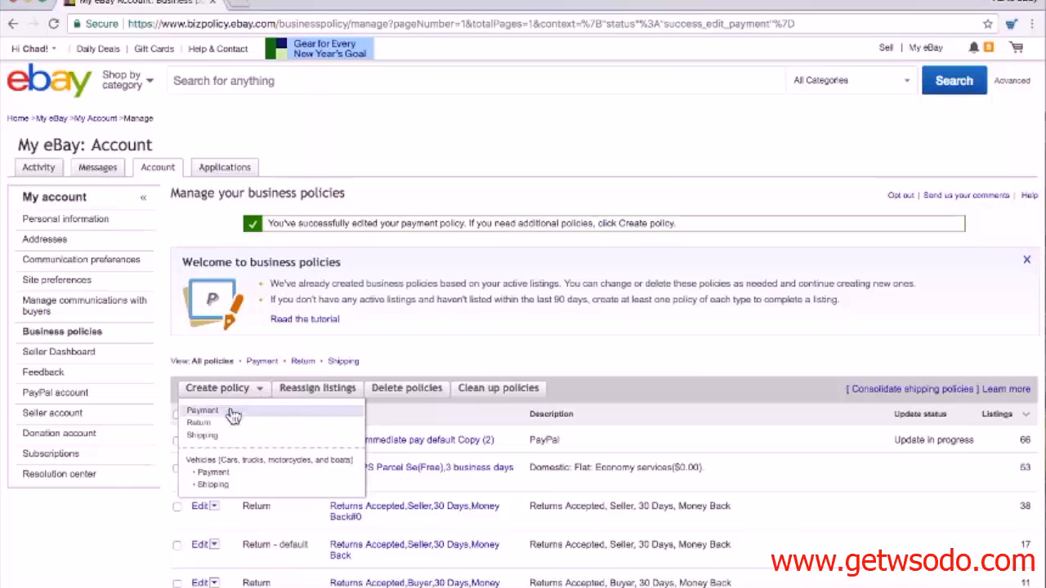
click(437, 344)
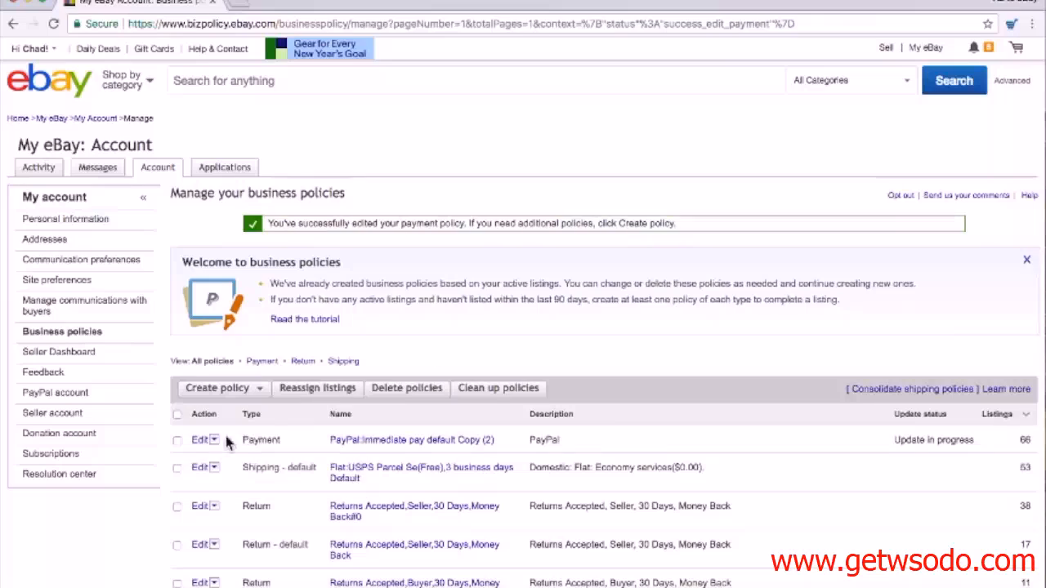
click(199, 440)
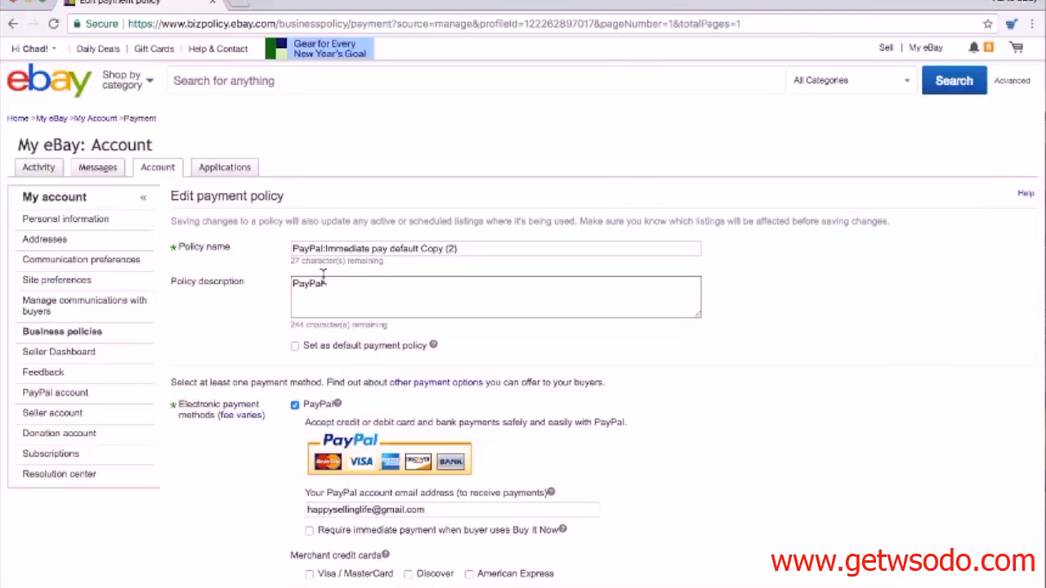
click(478, 248)
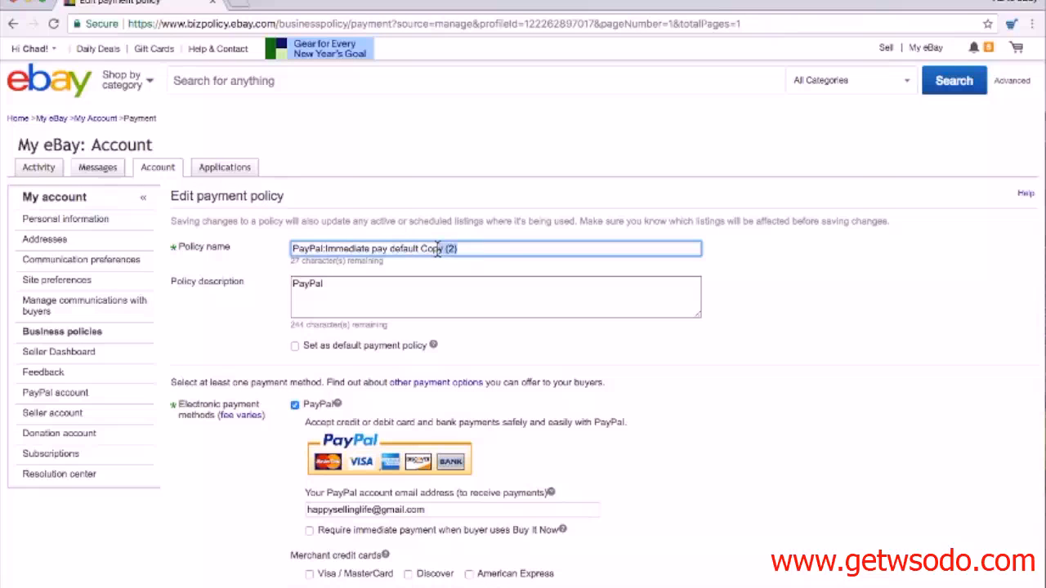
text(OEFAULT)
click(804, 278)
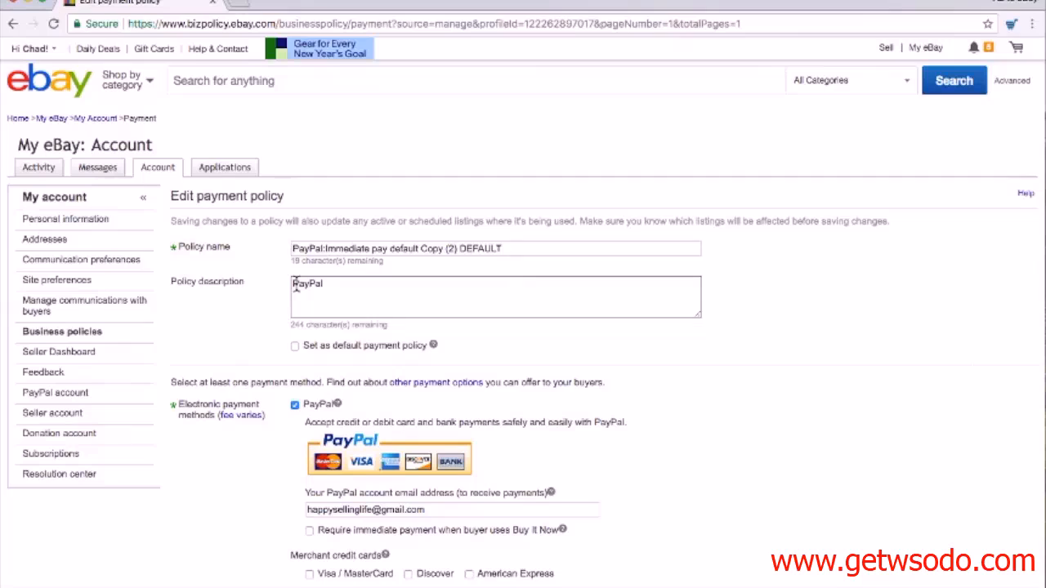
Step: Set the edited policy as the default payment policy and save it with PayPal as the only payment method
scroll(255, 378, down, 1)
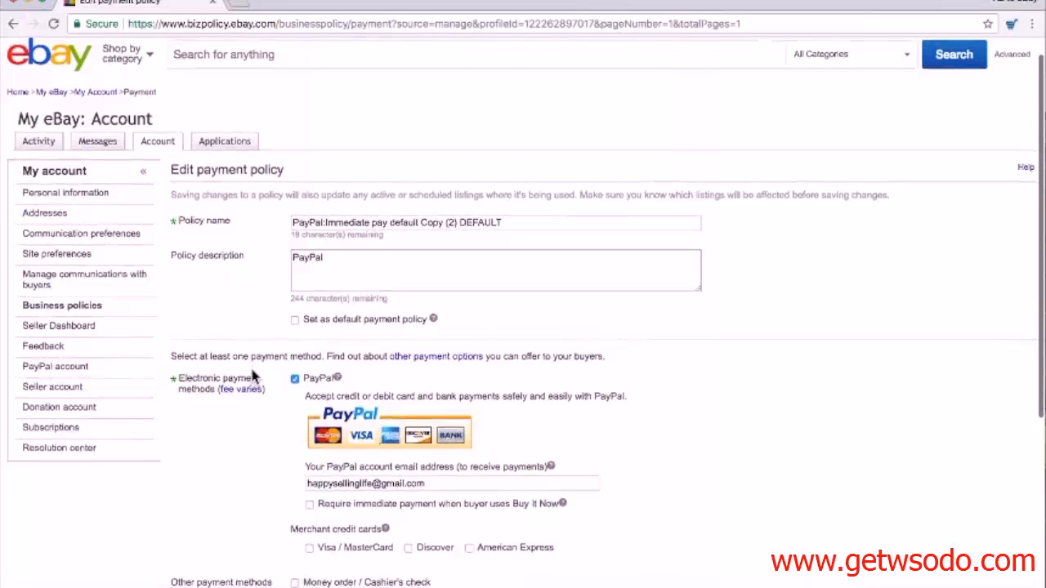
click(295, 320)
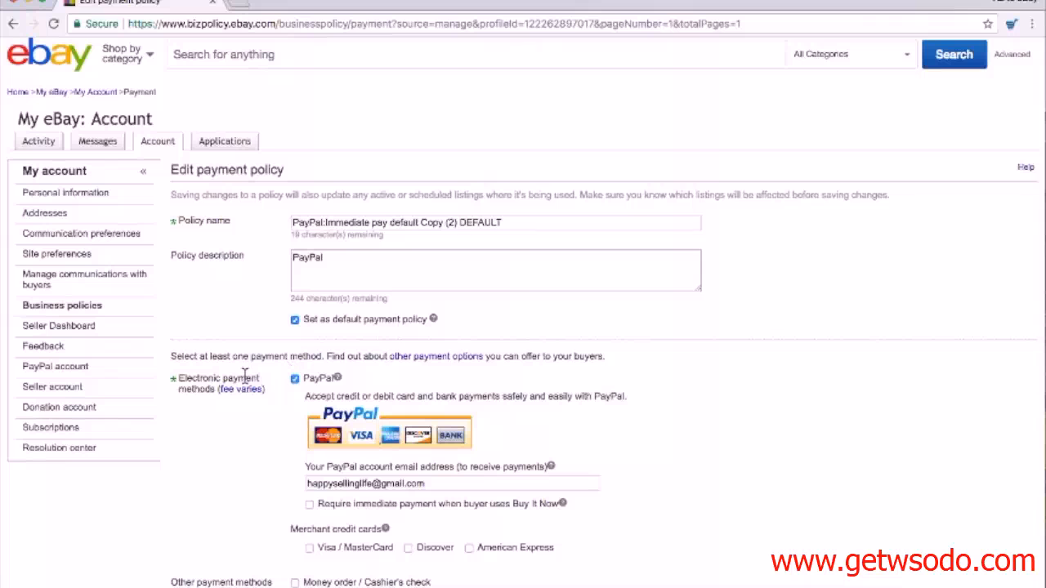
scroll(248, 428, down, 2)
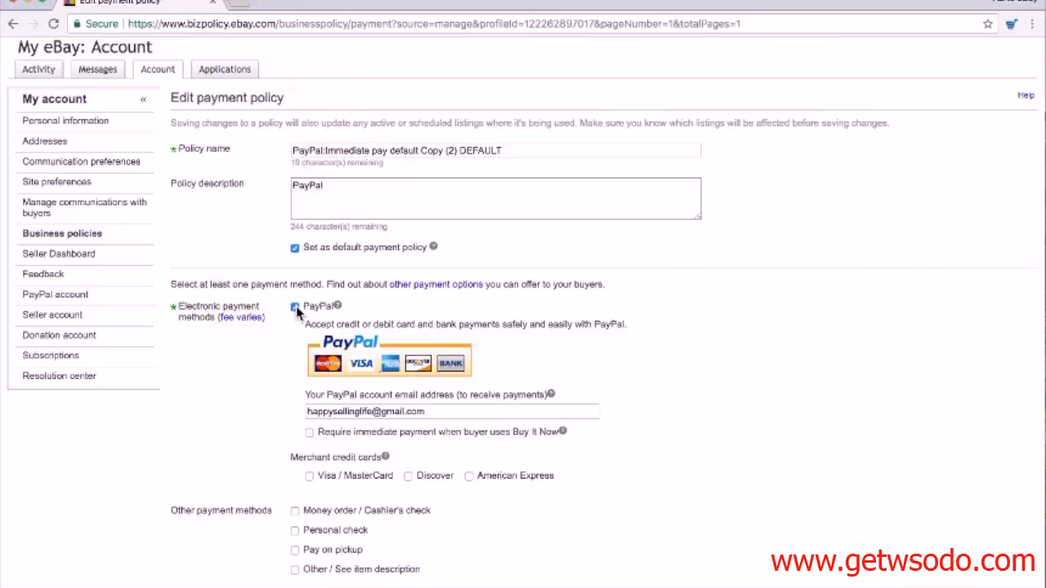
scroll(274, 408, down, 1)
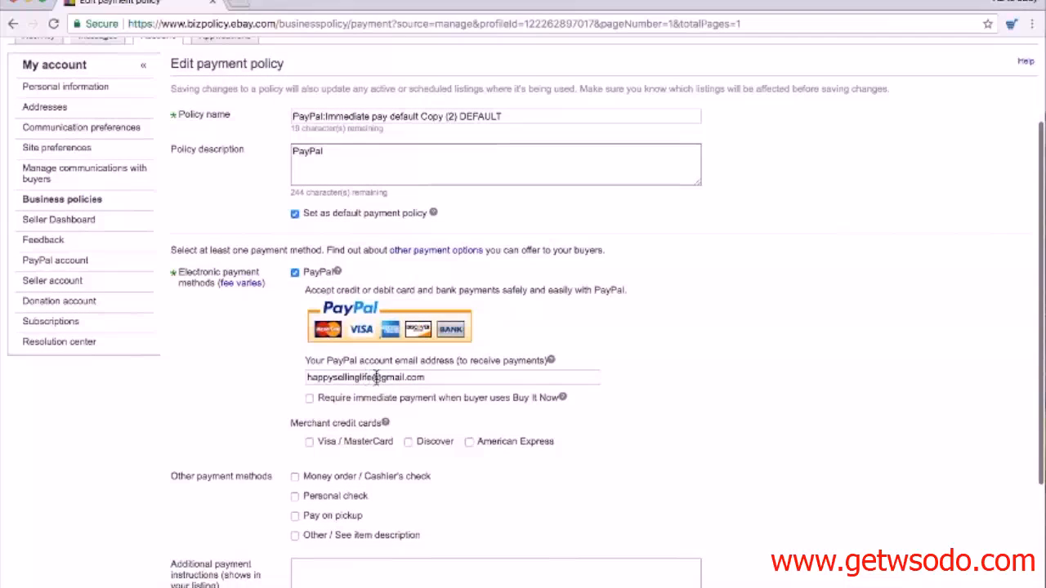
drag(440, 378, 304, 377)
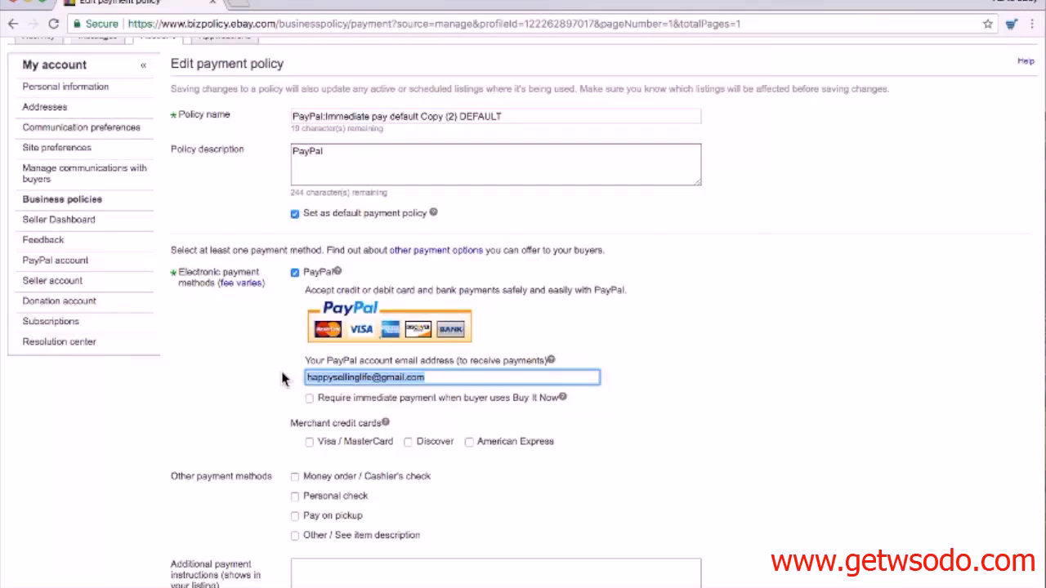
click(282, 378)
scroll(280, 378, down, 1)
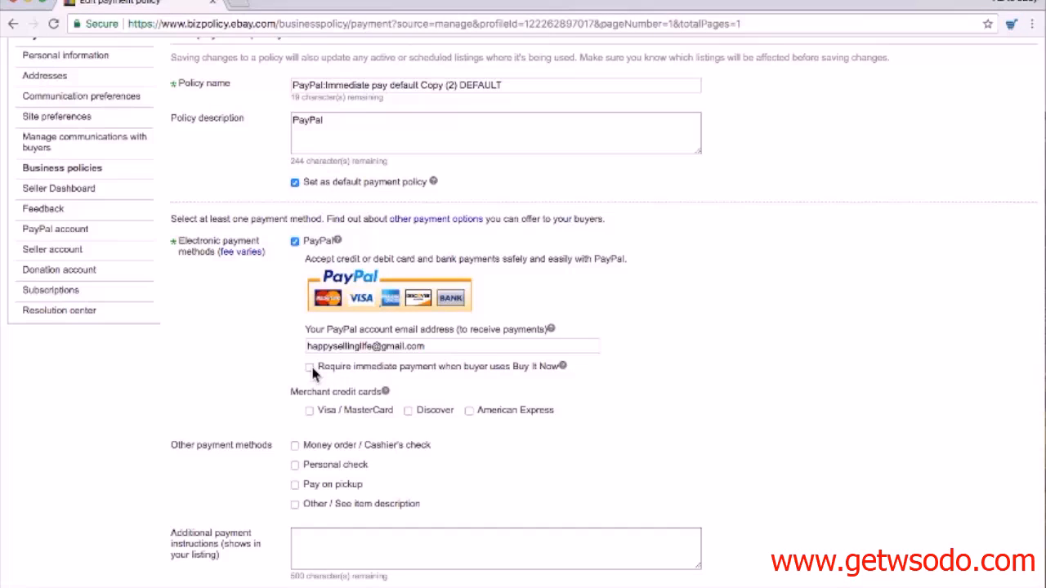
scroll(312, 372, down, 2)
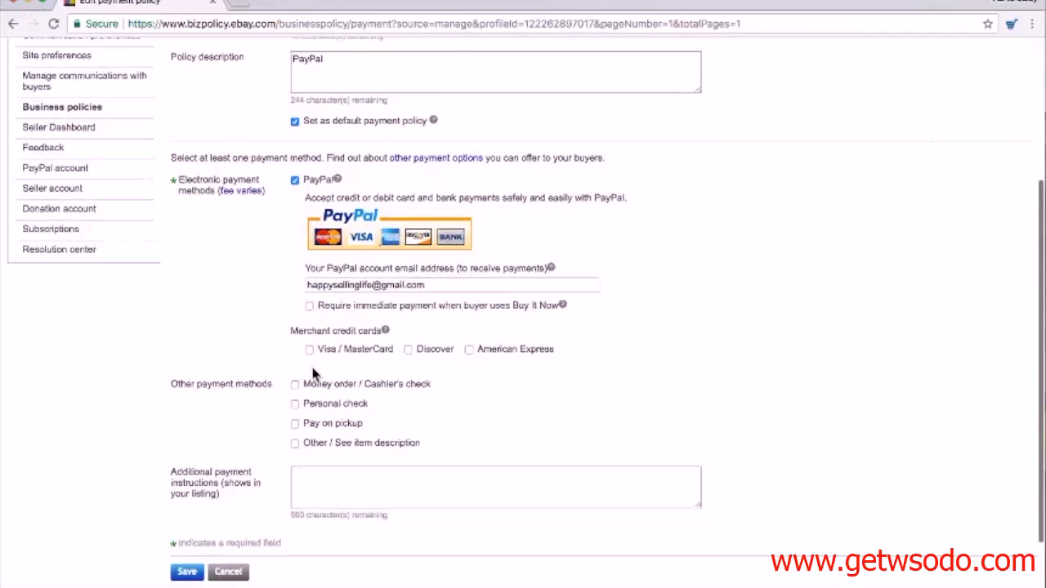
scroll(318, 456, down, 1)
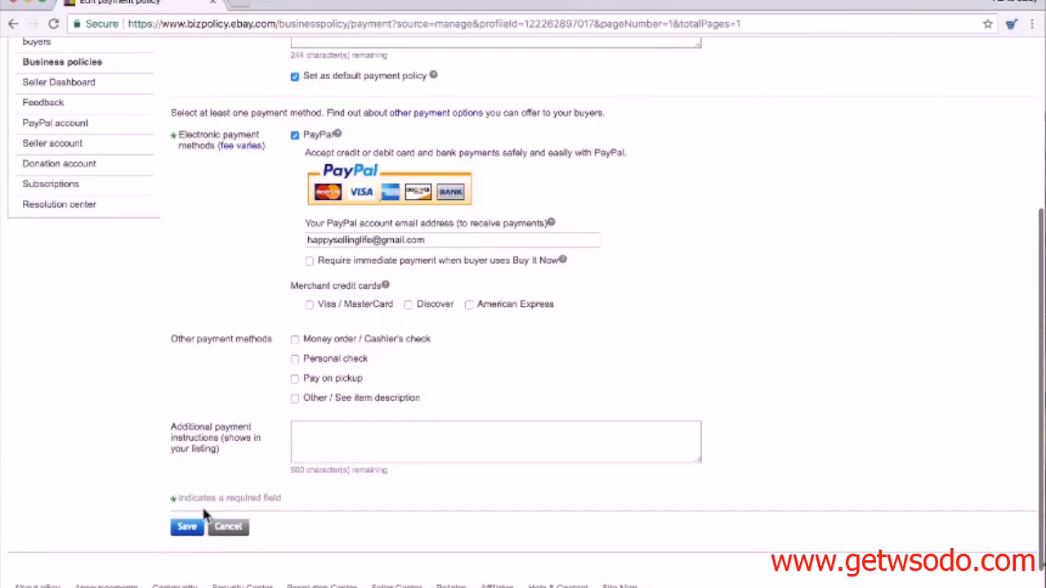
click(188, 528)
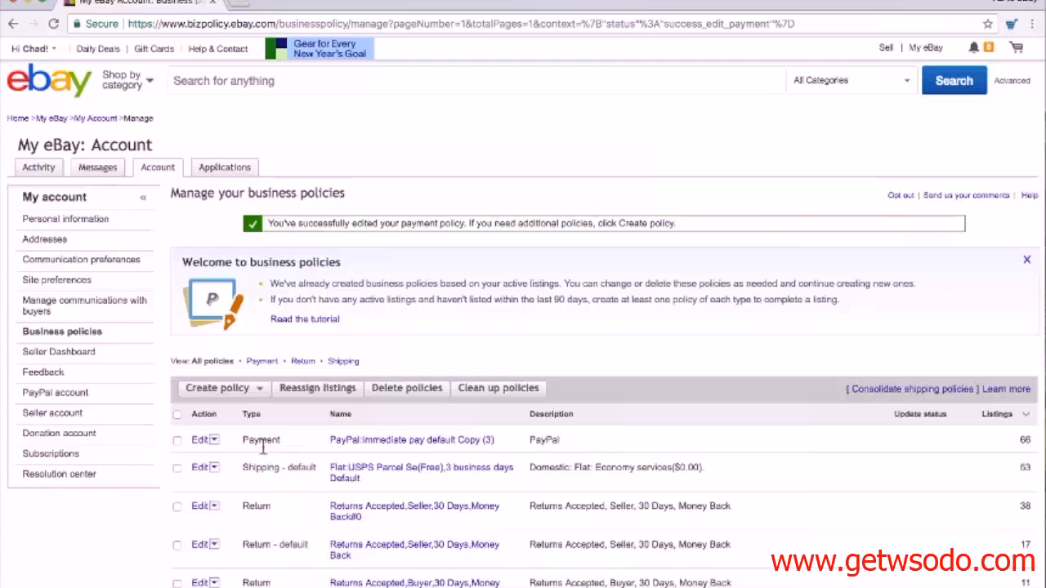
Step: Open the default flat USPS Parcel shipping policy for editing and change the last word of its name to DEFAULT
click(260, 391)
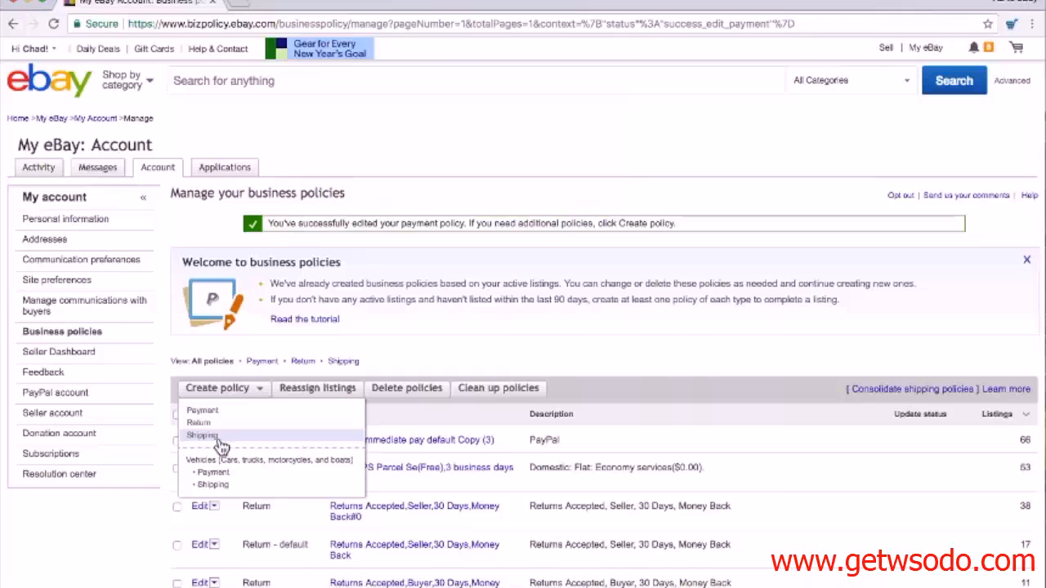
click(138, 531)
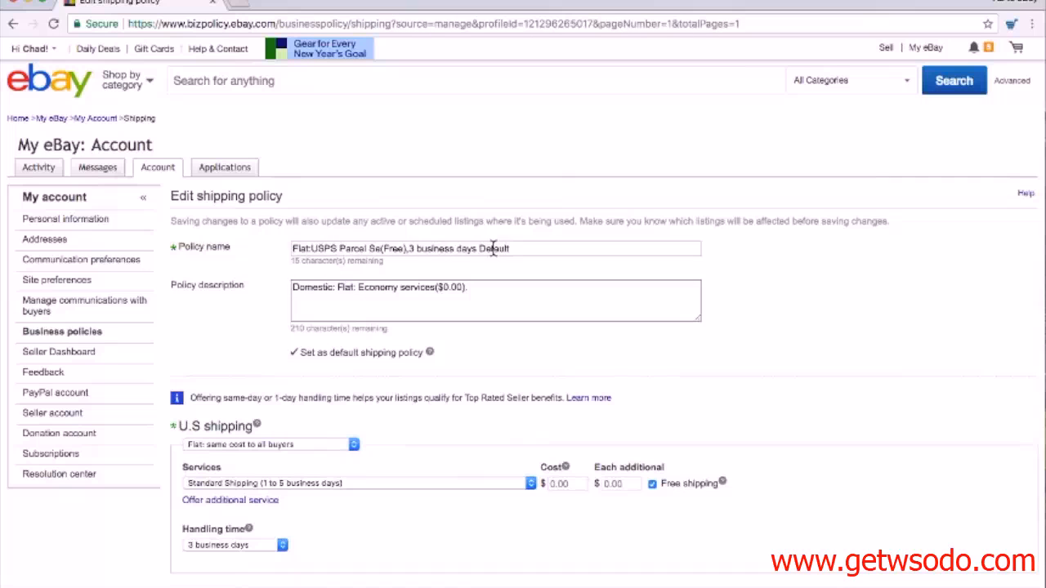
double_click(493, 250)
text(DE)
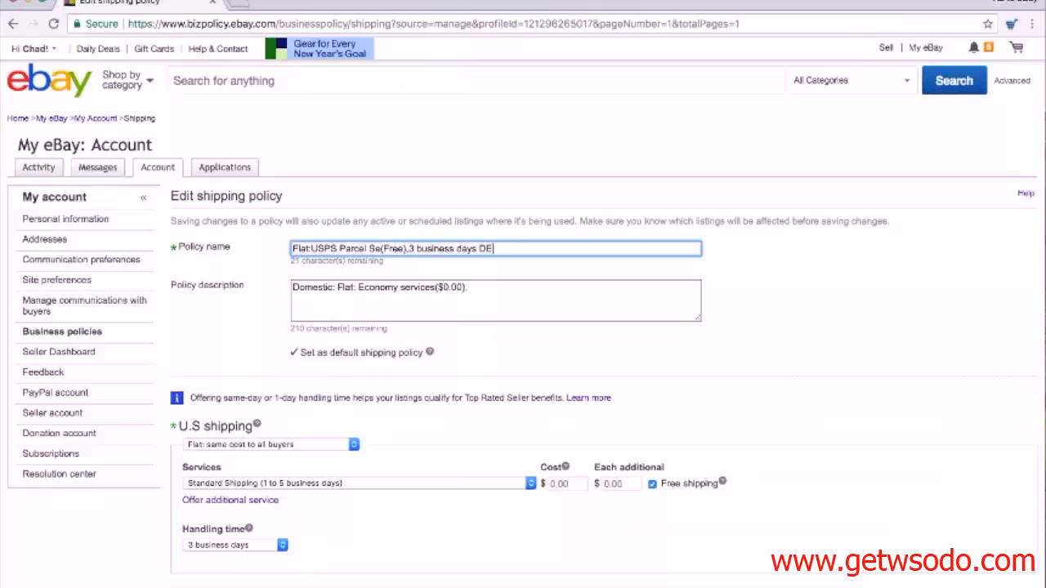
text(FAULT)
click(739, 298)
Step: Set U.S. shipping to "Flat: same cost to all buyers" with free Standard Shipping (1 to 5 business days)
scroll(738, 299, down, 1)
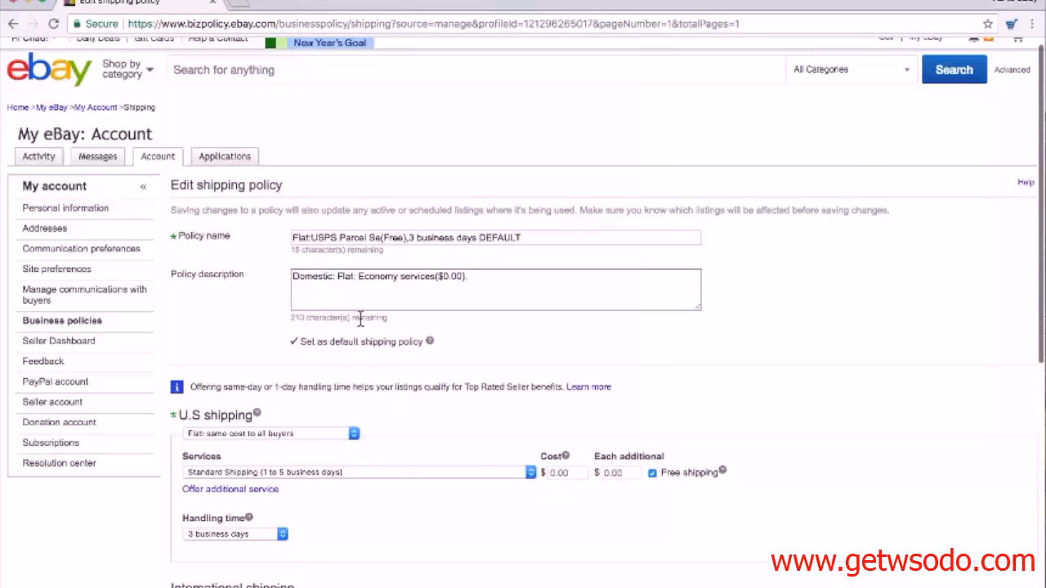
scroll(360, 318, down, 3)
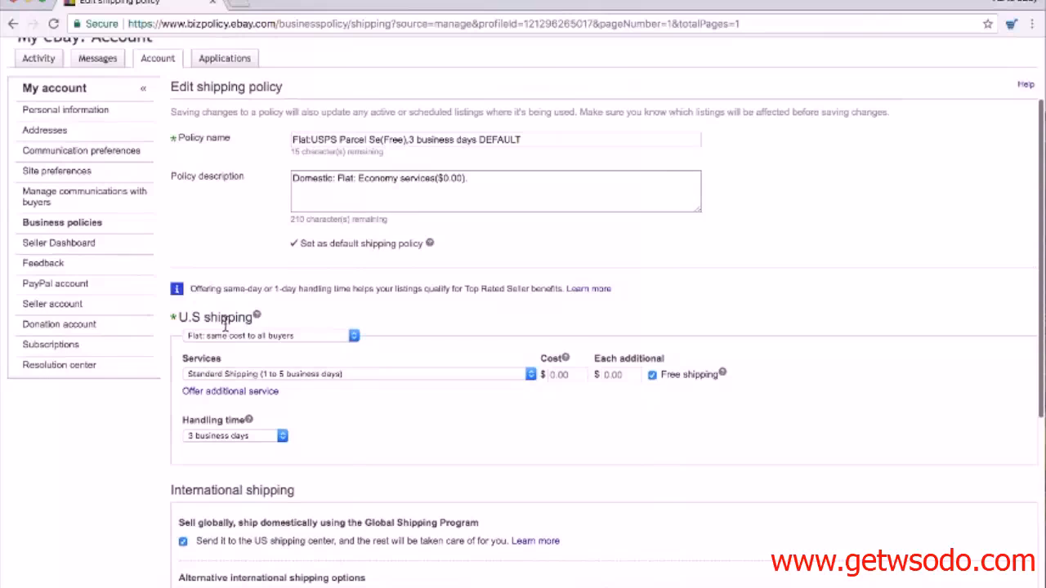
click(245, 336)
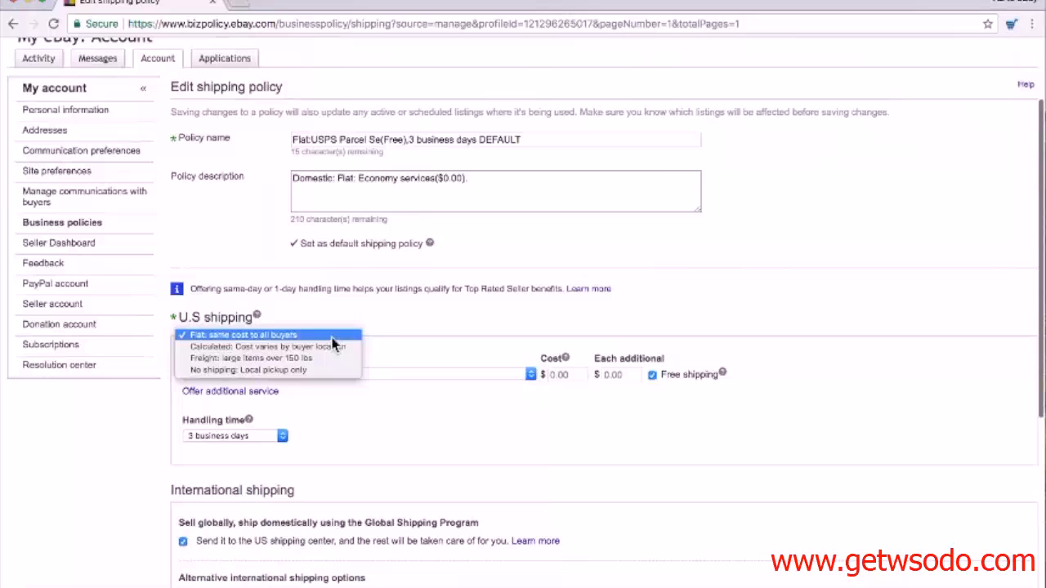
click(278, 338)
scroll(457, 350, down, 1)
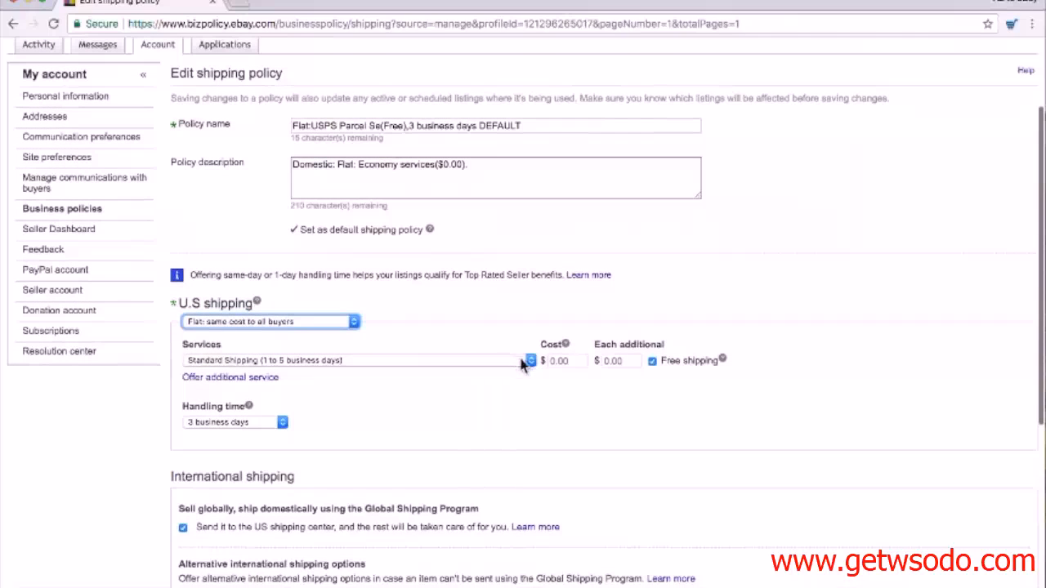
click(653, 362)
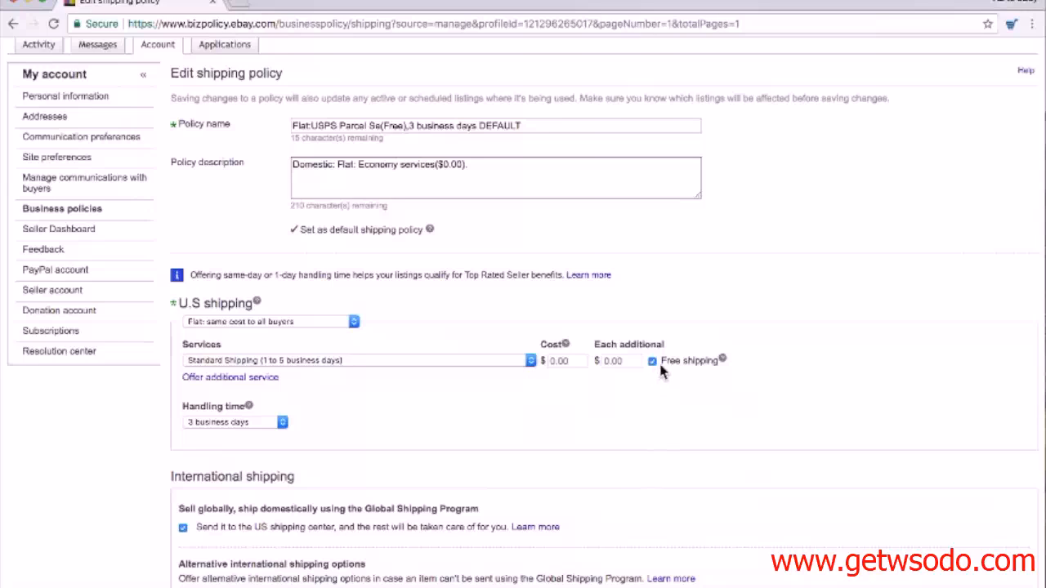
click(530, 360)
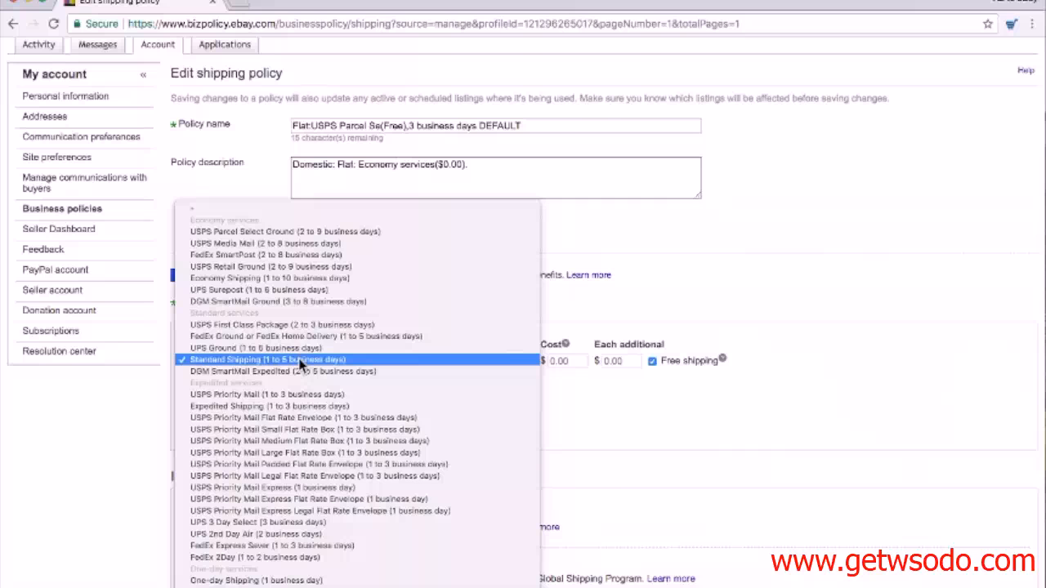
click(258, 363)
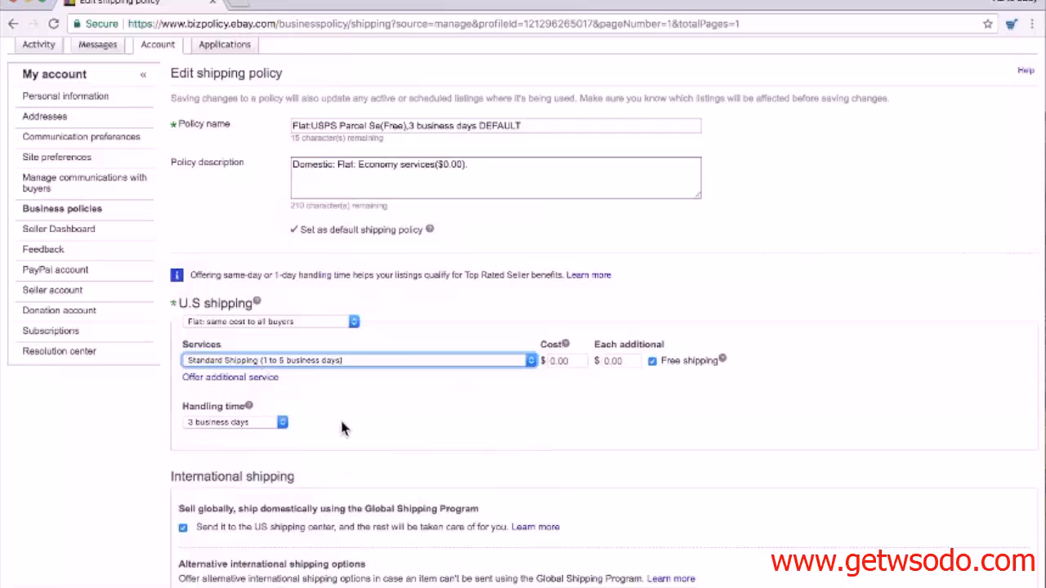
Step: Set the handling time for U.S. shipping to 3 business days
scroll(340, 418, down, 1)
scroll(342, 429, down, 1)
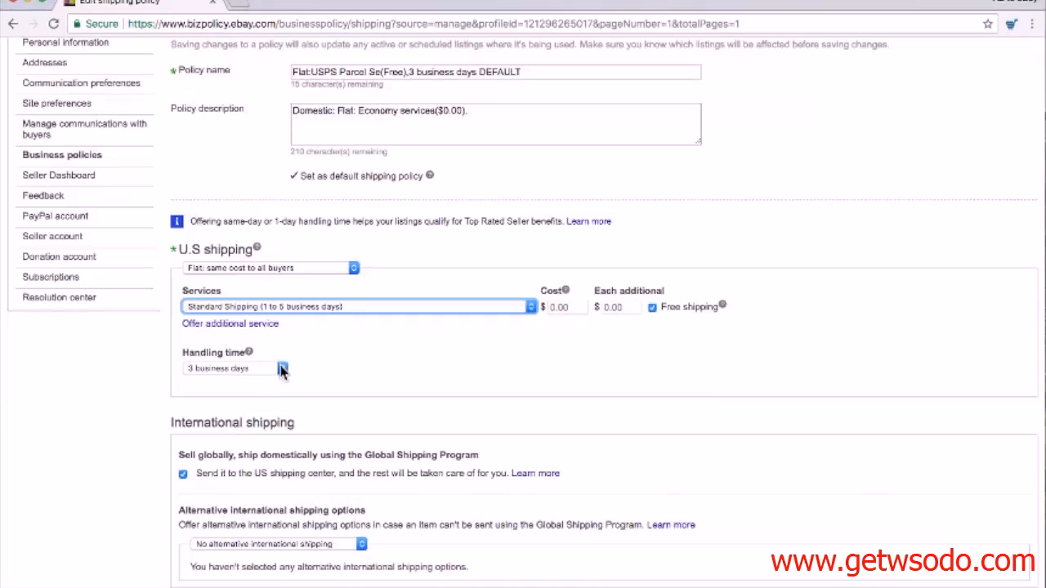
click(281, 369)
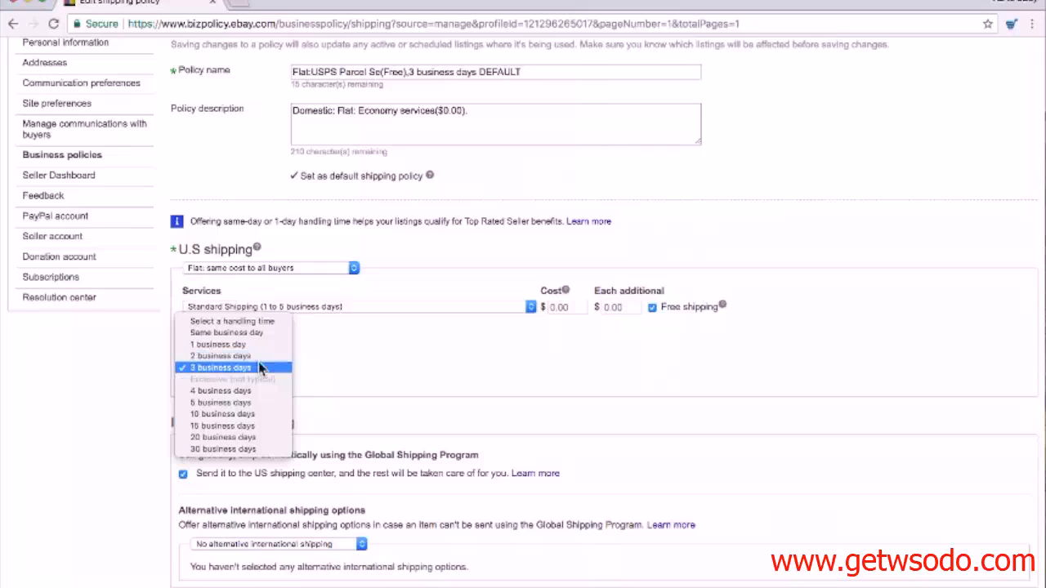
click(258, 364)
Step: Keep the Global Shipping Program enabled and choose "No alternative international shipping"
scroll(367, 376, down, 4)
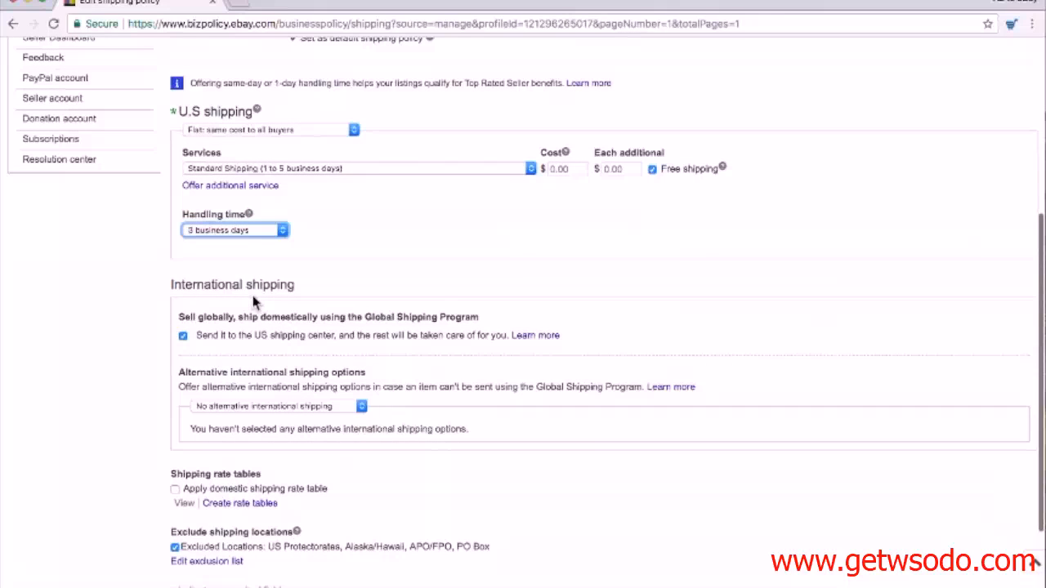
click(183, 340)
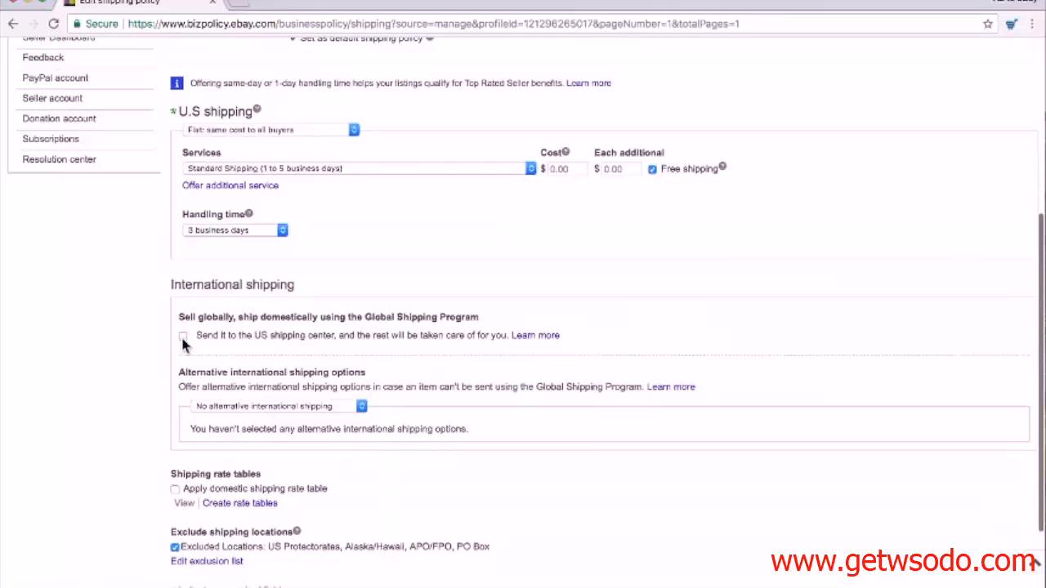
click(183, 340)
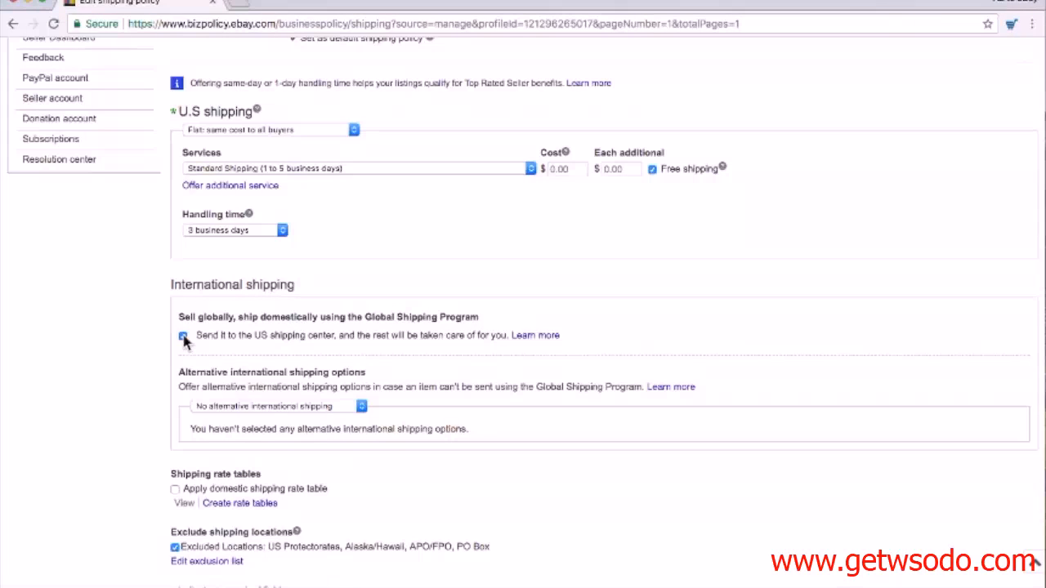
scroll(286, 345, down, 2)
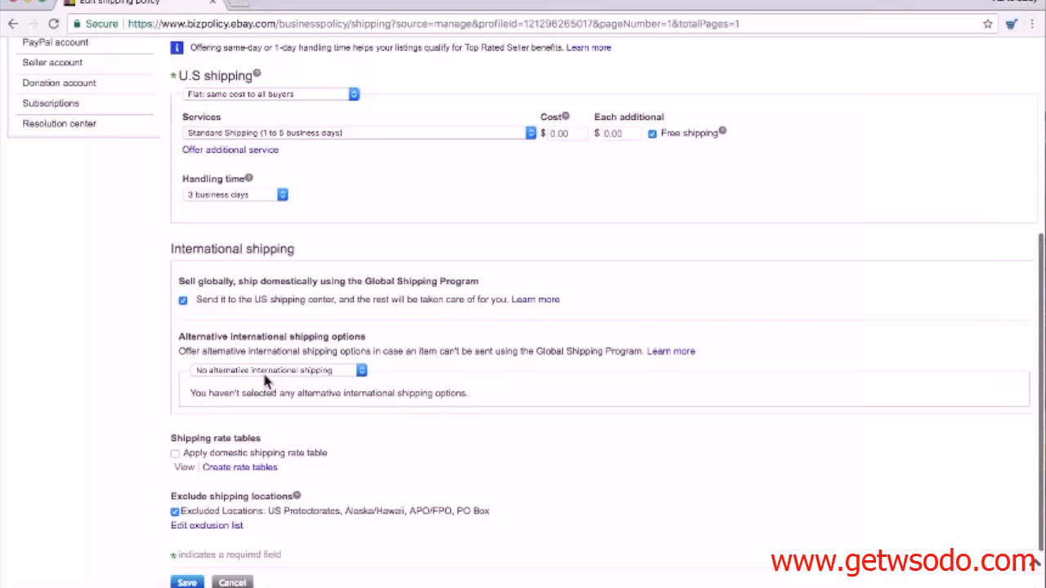
click(290, 373)
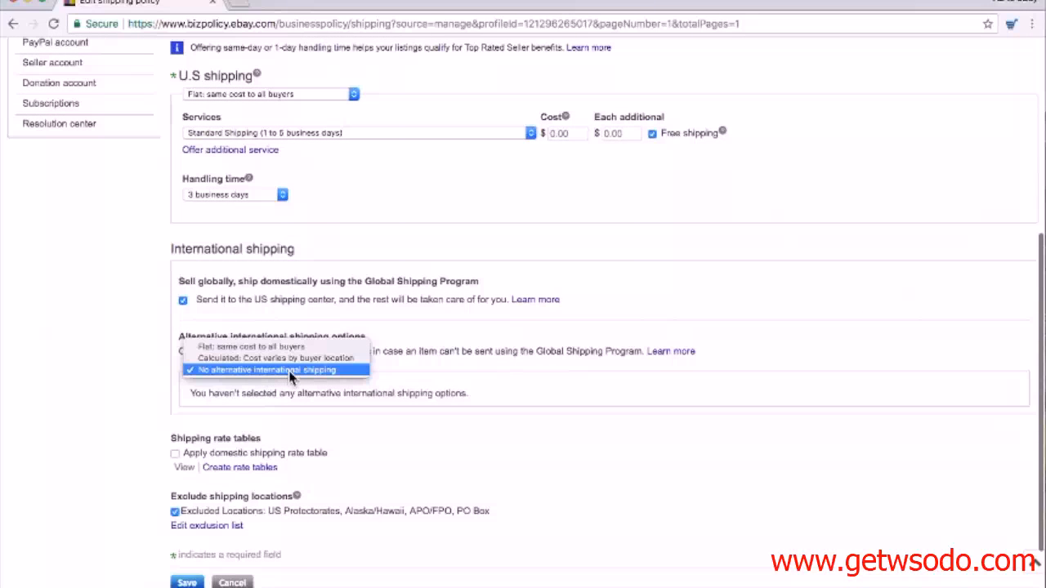
click(291, 372)
Step: Keep excluded shipping locations enabled and apply the exclusion list with Alaska/Hawaii, US Protectorates, APO/FPO and PO Box
scroll(296, 421, down, 3)
scroll(297, 424, down, 1)
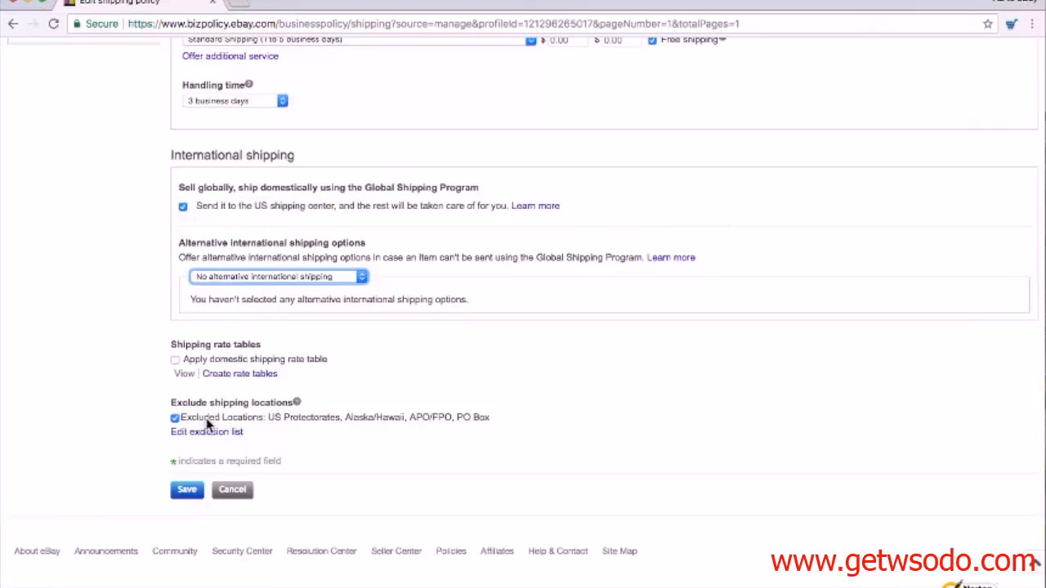
click(175, 419)
click(175, 419)
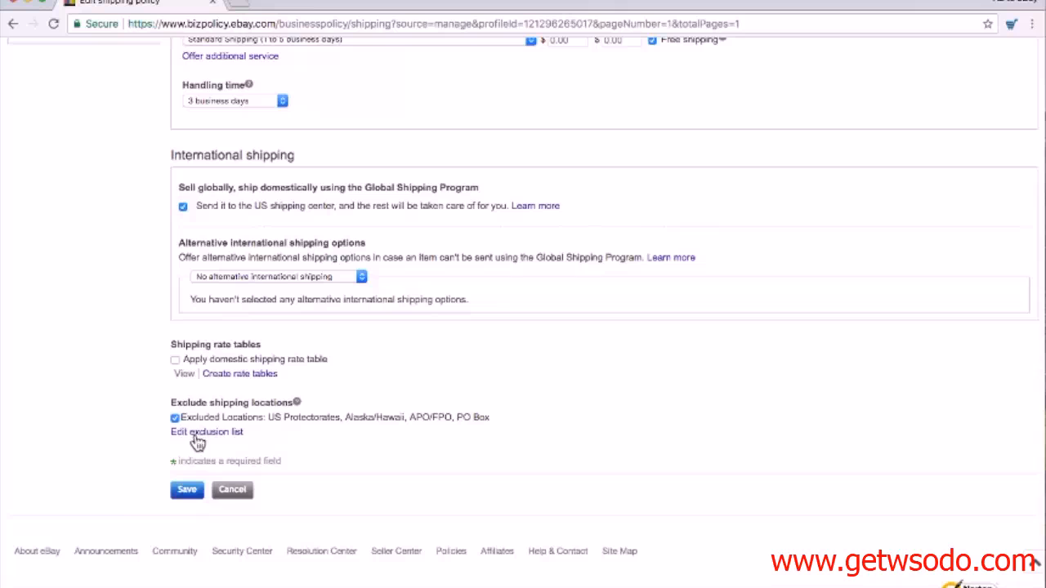
click(197, 433)
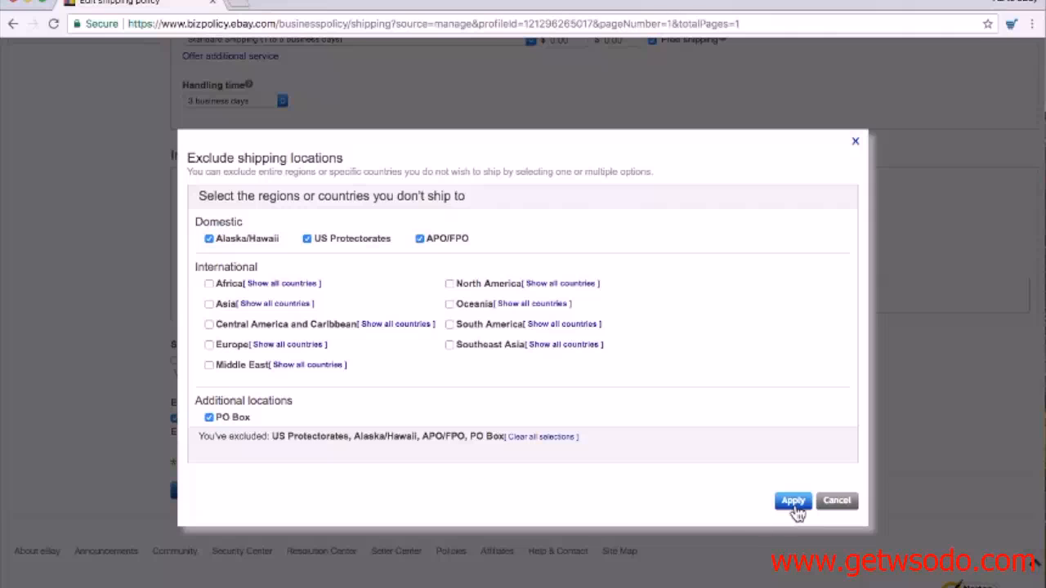
click(793, 501)
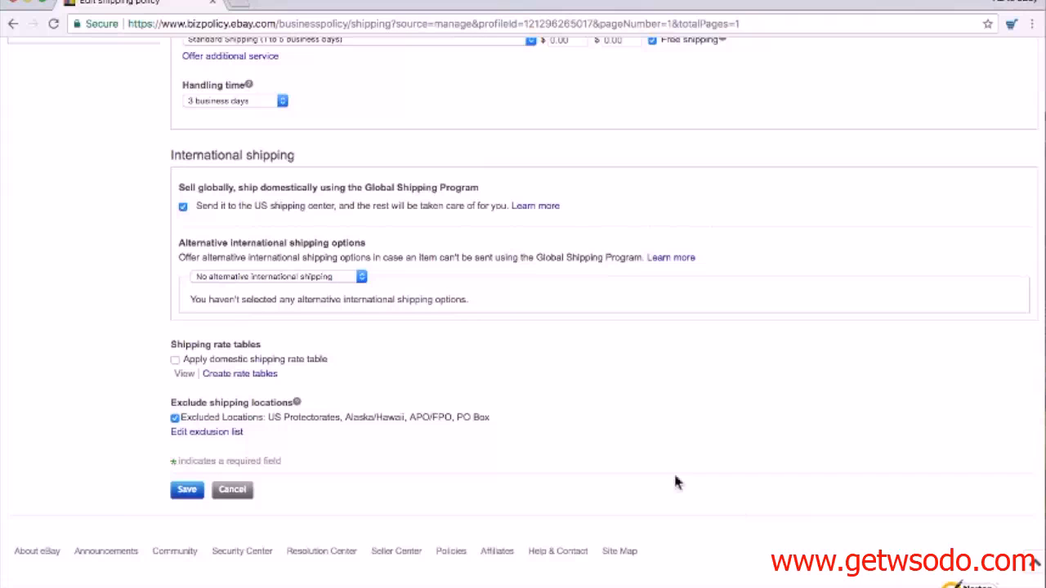
Step: Save and confirm the shipping policy changes, and open the return policy "Returns Accepted,Seller,30 Days,Money Back#0" for editing
click(187, 490)
click(626, 381)
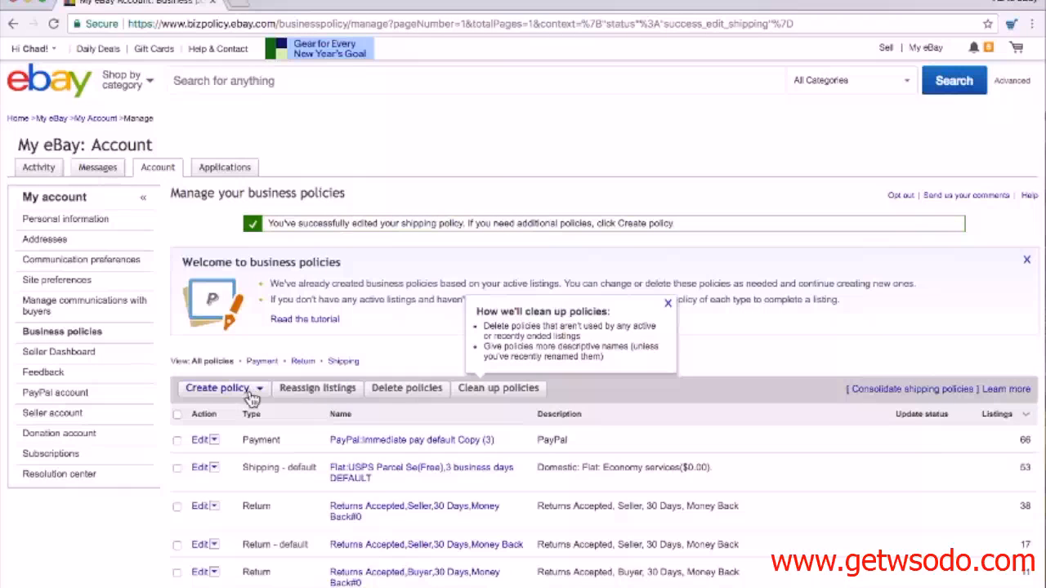
click(199, 511)
Step: Append "DEFAULY" to the return policy's name and set it as the default return policy
click(537, 254)
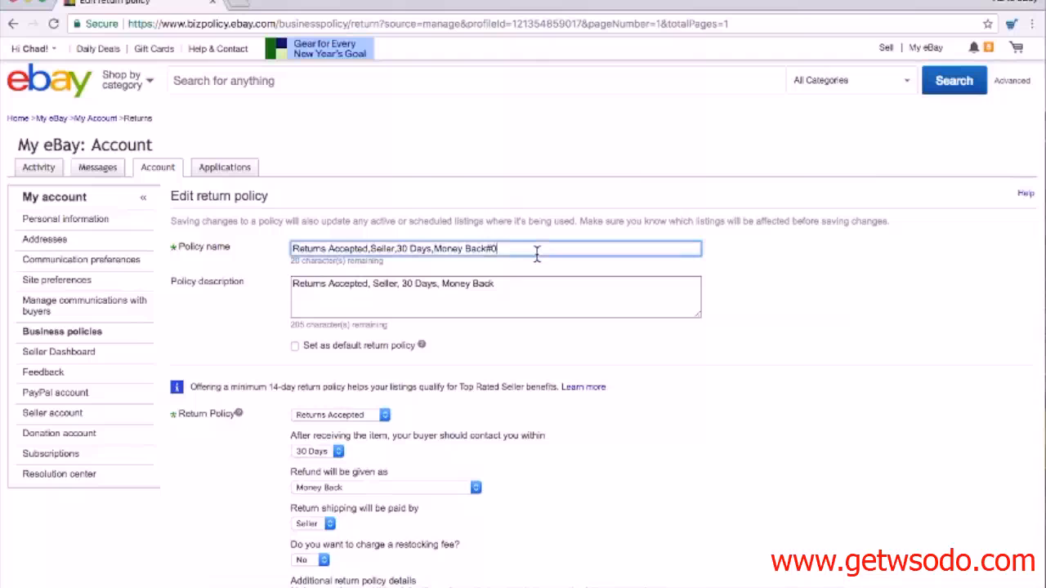
text(DEFAULY)
click(295, 346)
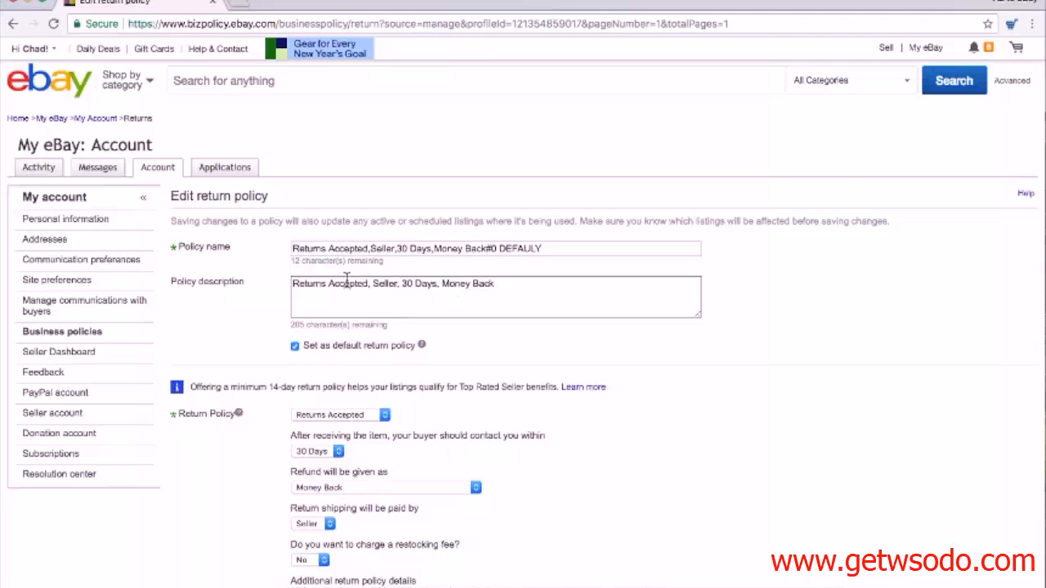
Step: Check the available return policy choices and keep "Returns Accepted" selected
scroll(404, 302, down, 3)
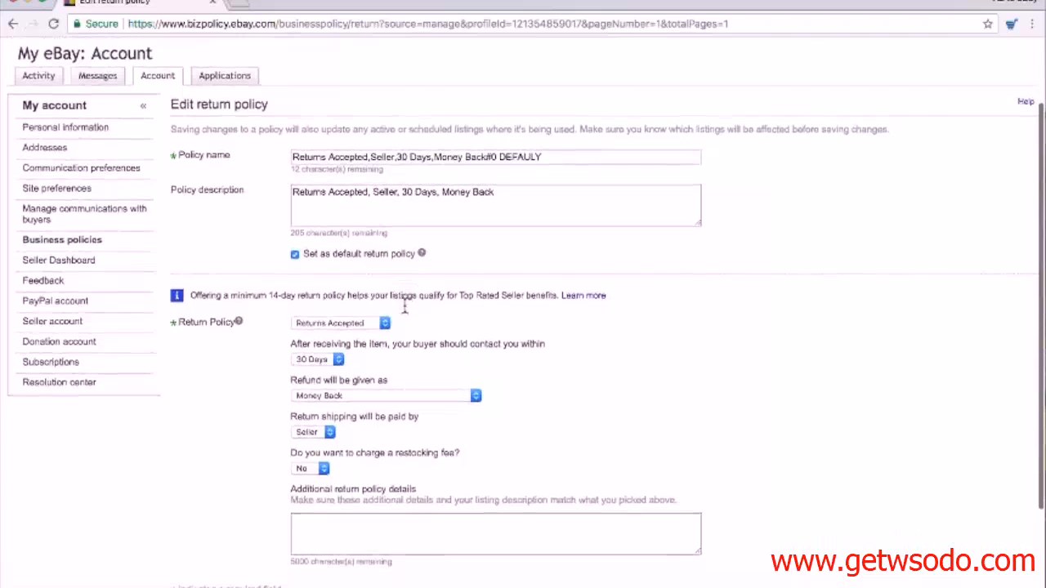
click(385, 316)
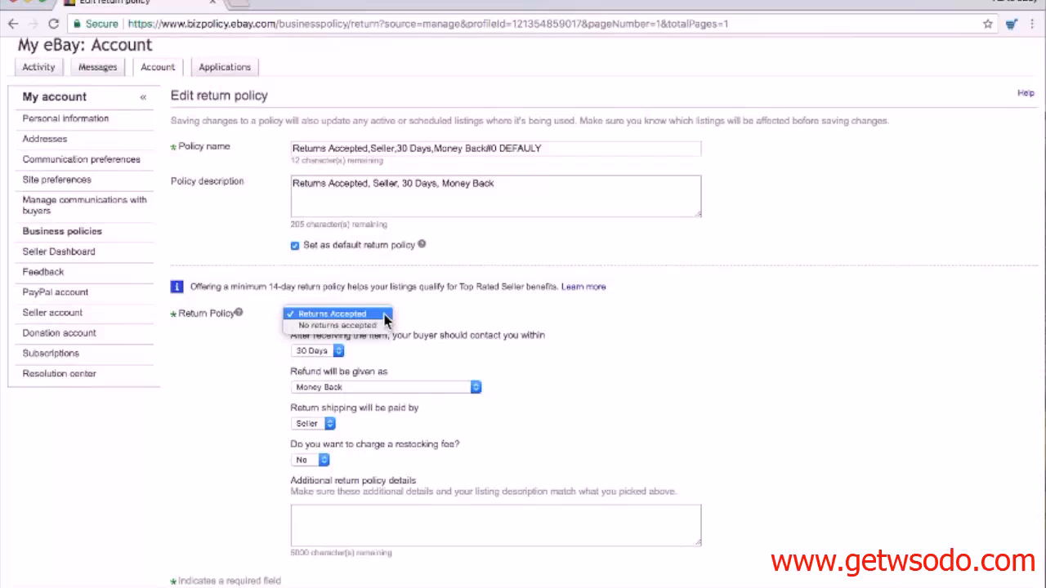
click(385, 317)
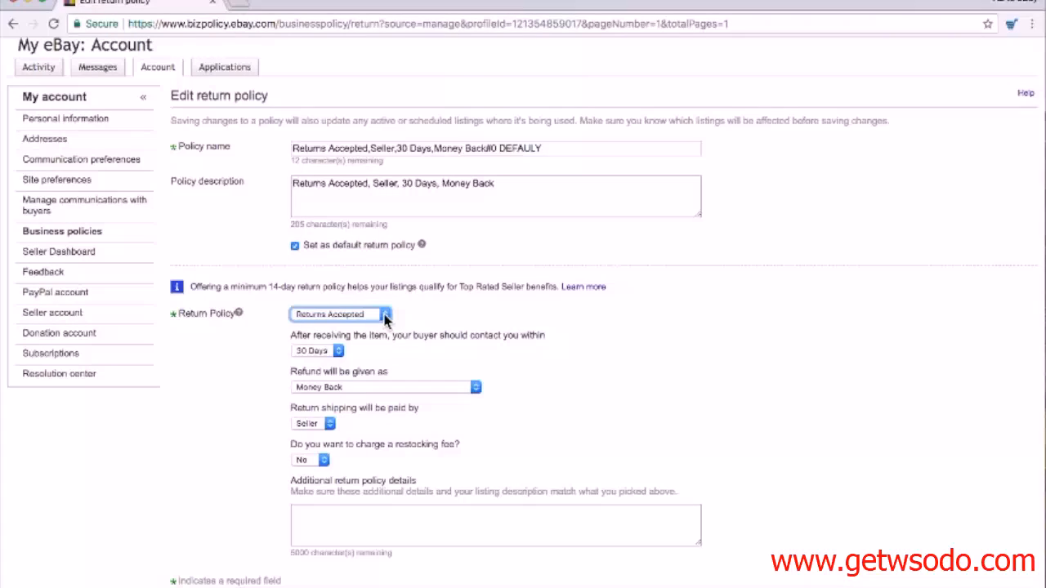
click(385, 317)
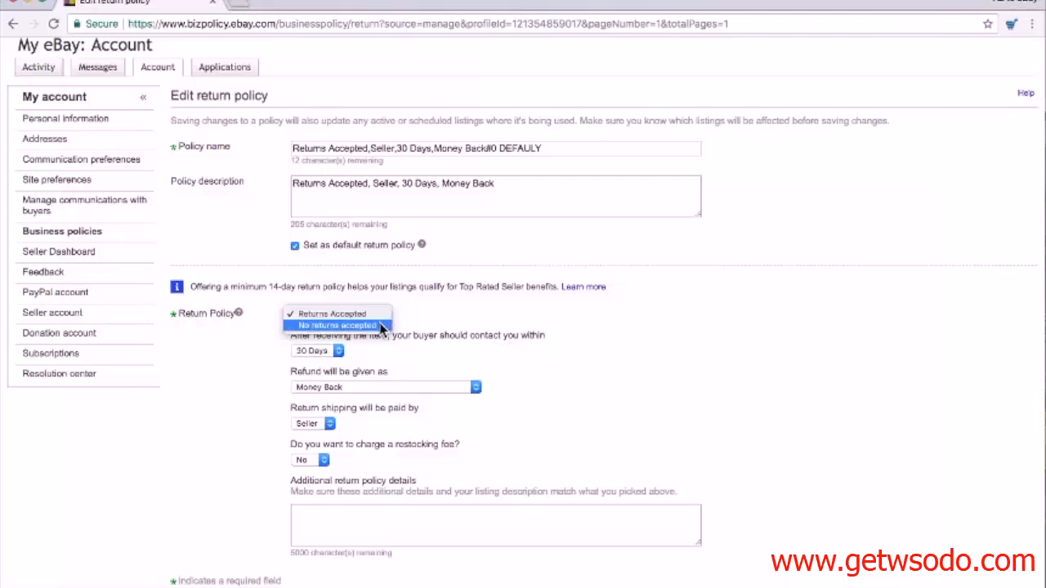
click(382, 318)
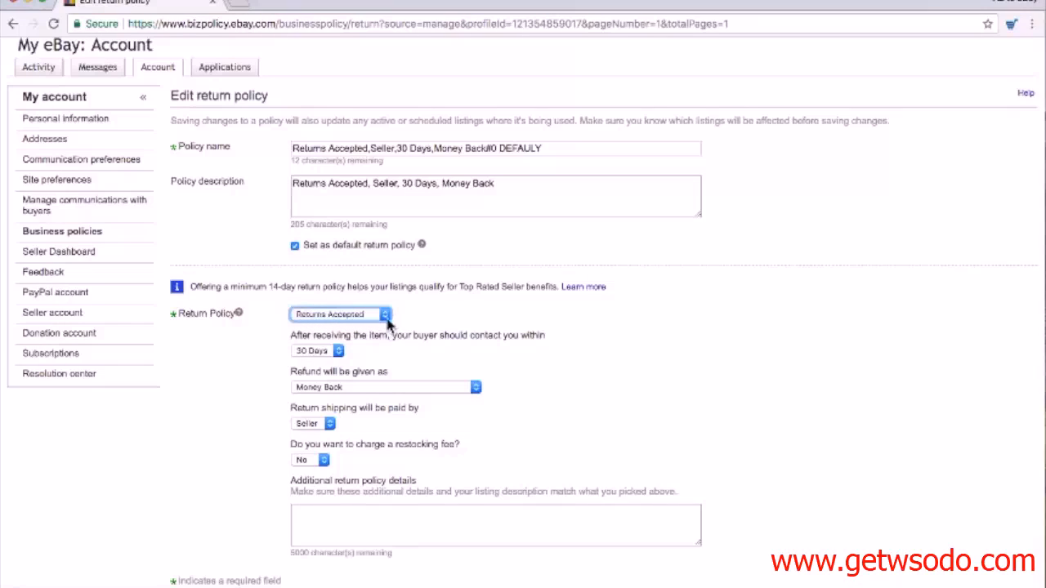
click(385, 319)
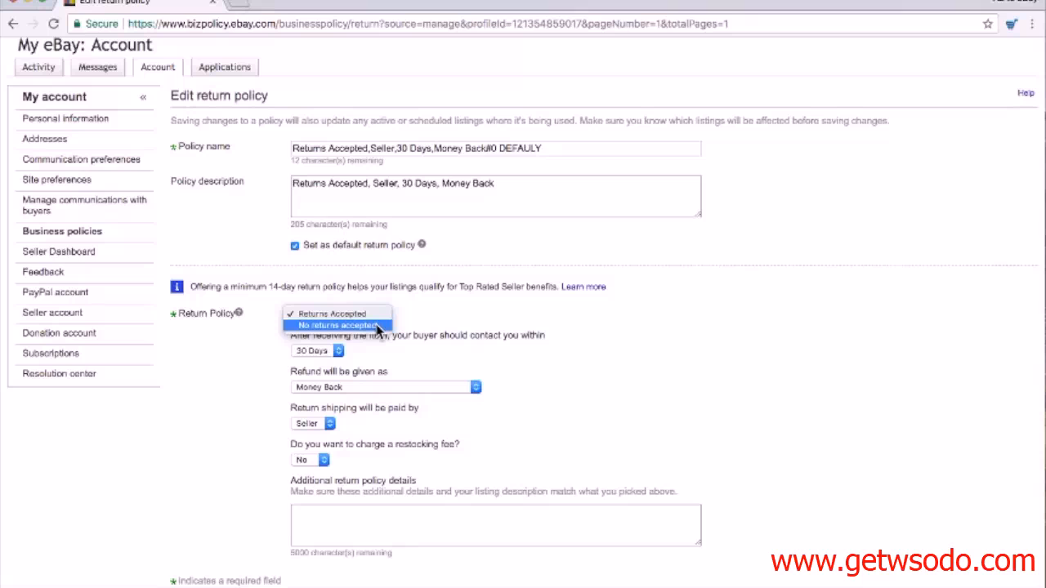
click(378, 316)
Step: Try a limit of 14 Days for the buyer to make contact after receiving the item
click(337, 352)
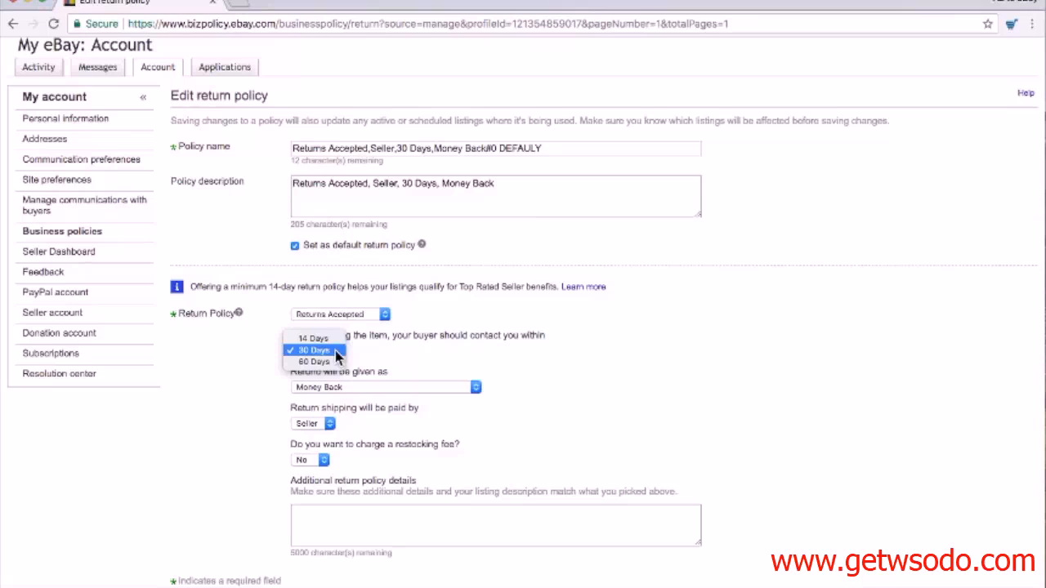
click(335, 351)
click(337, 351)
click(323, 339)
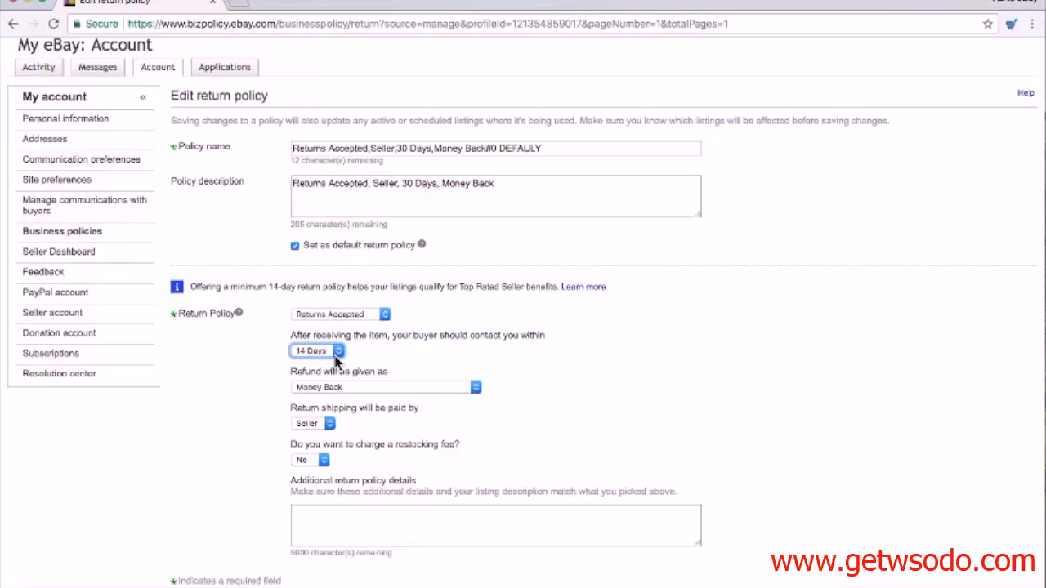
Step: Set the buyer's contact period after receiving the item to 30 Days and give refunds as Money Back
click(338, 353)
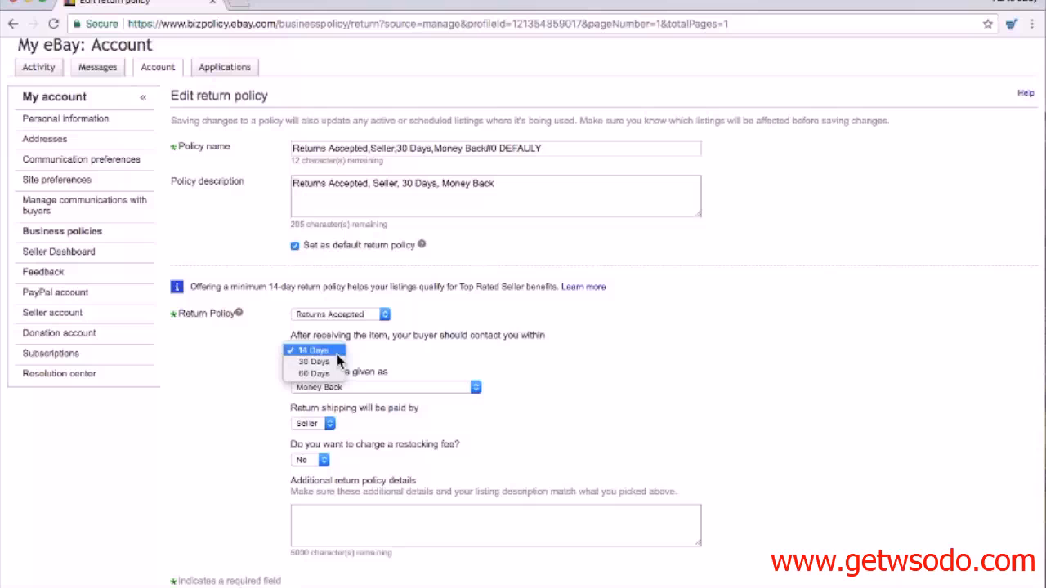
click(334, 362)
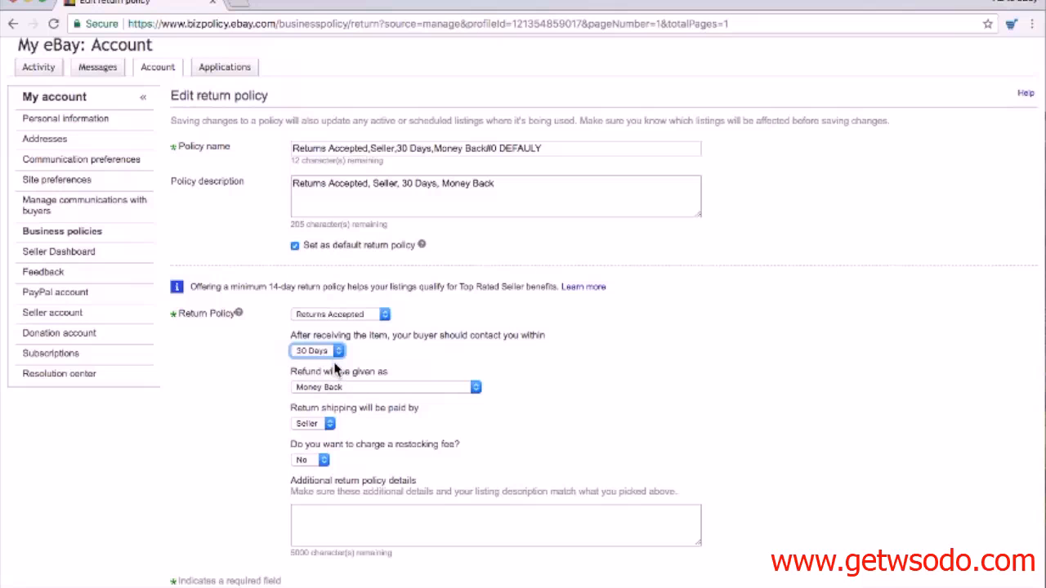
click(369, 390)
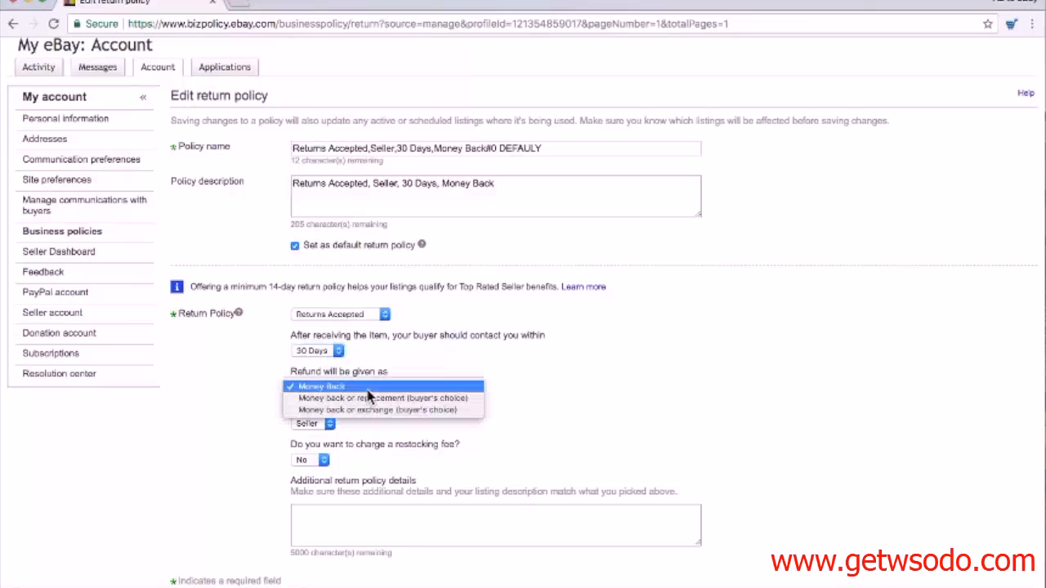
click(368, 390)
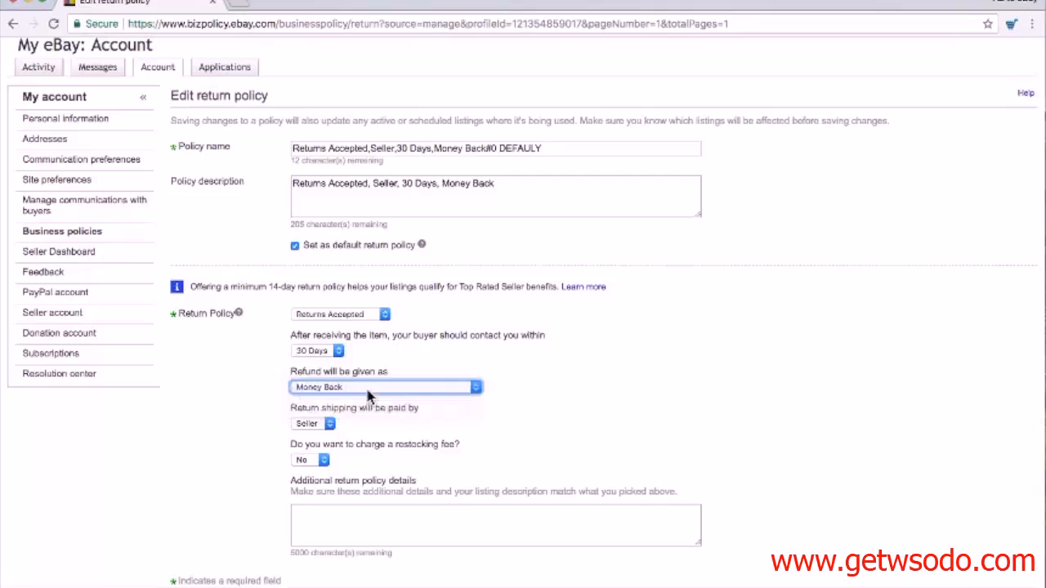
Step: Have return shipping paid by the buyer and charge a restocking fee of 20%
click(330, 425)
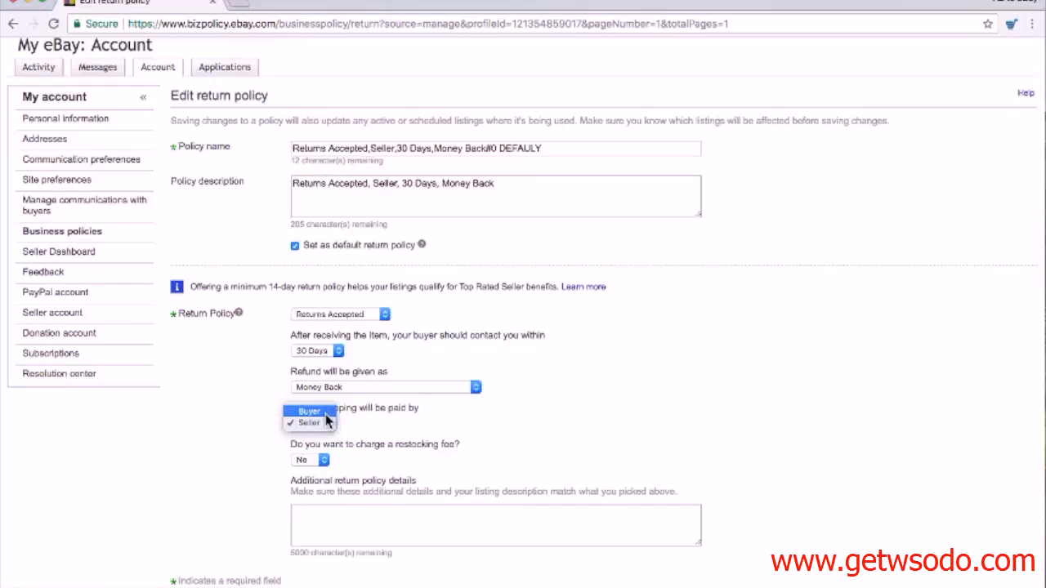
click(327, 420)
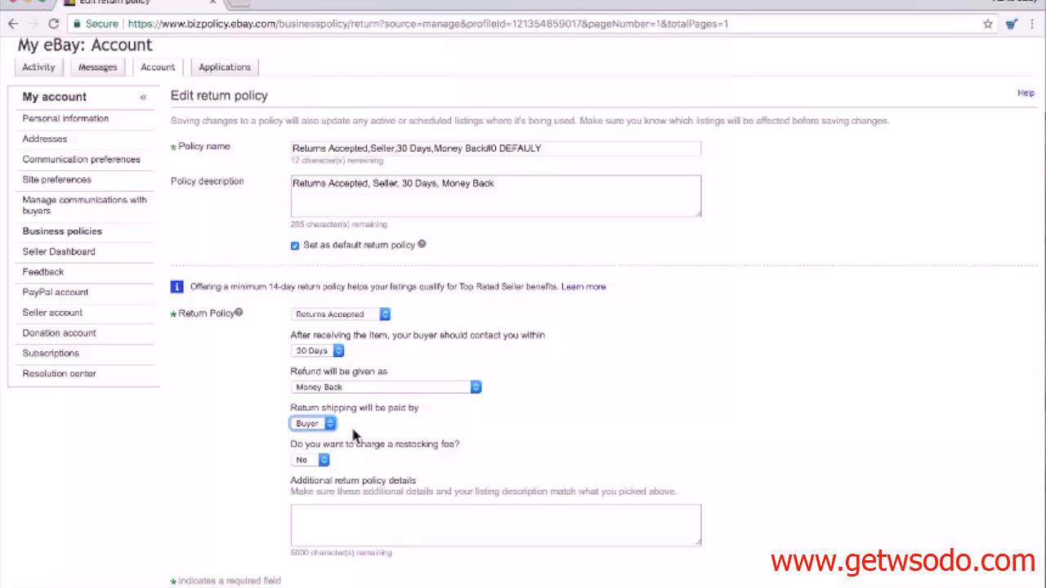
scroll(365, 482, down, 1)
click(321, 439)
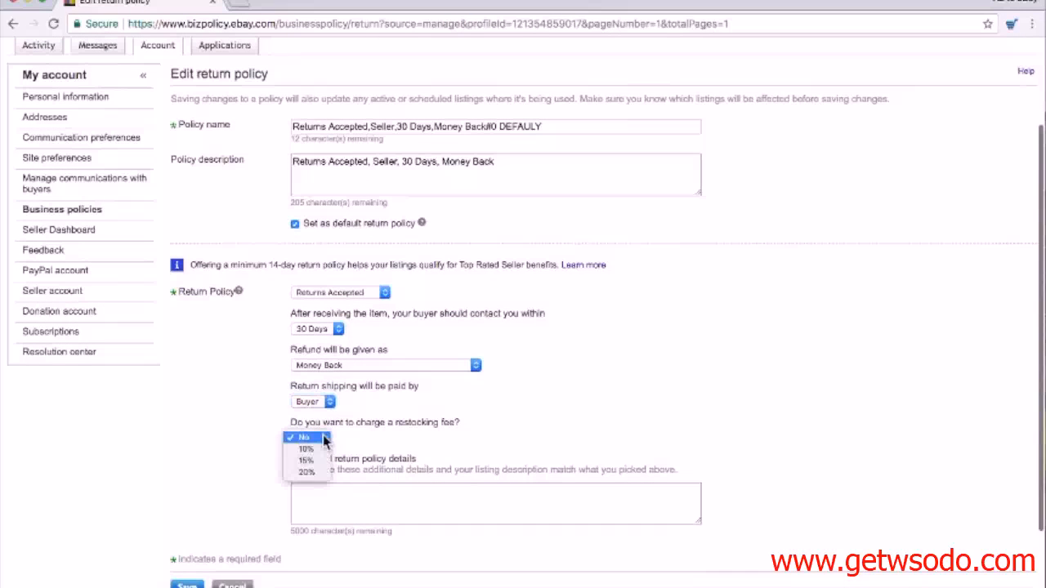
click(308, 472)
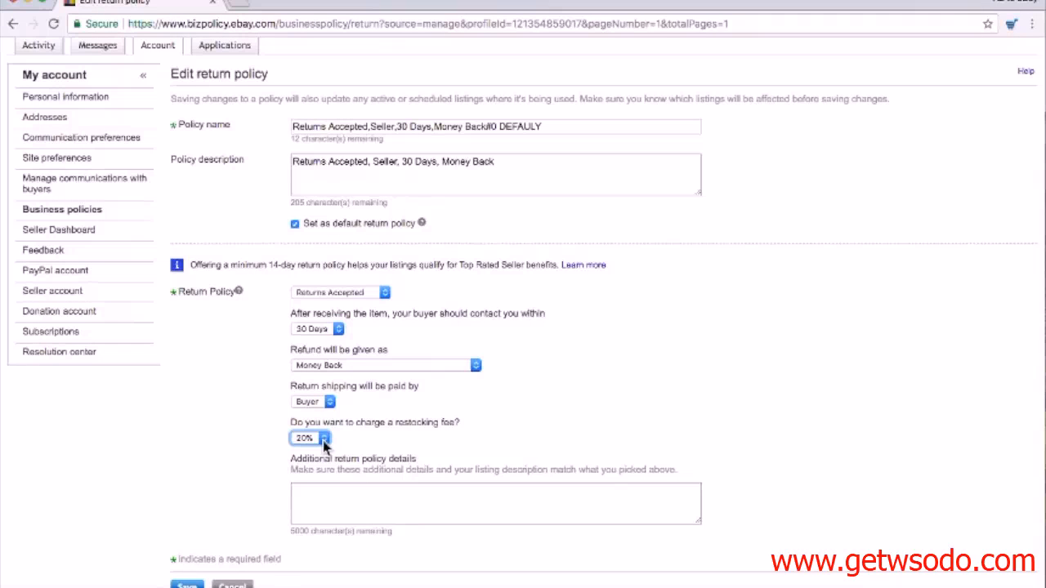
click(324, 439)
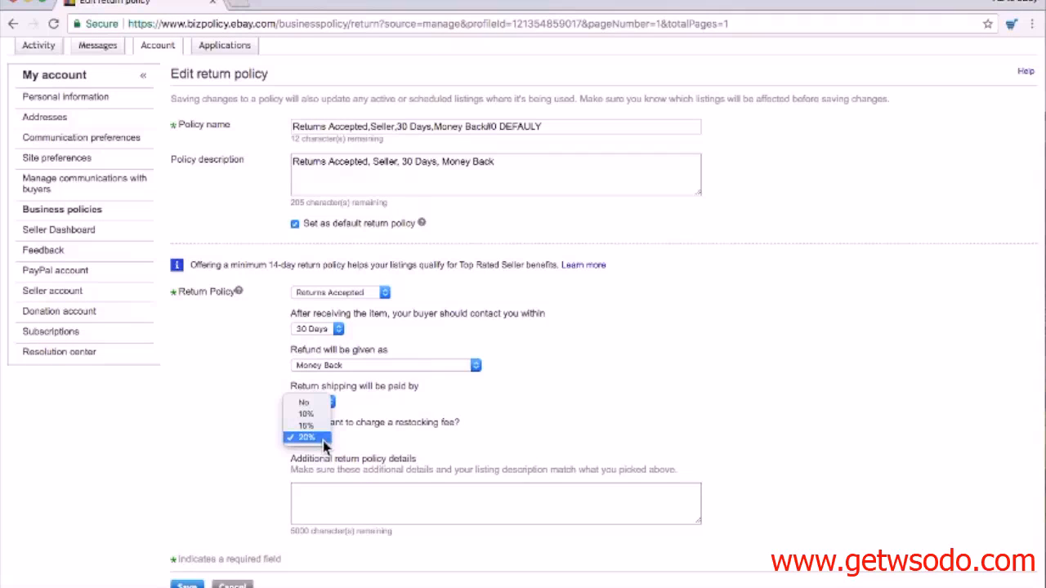
click(323, 440)
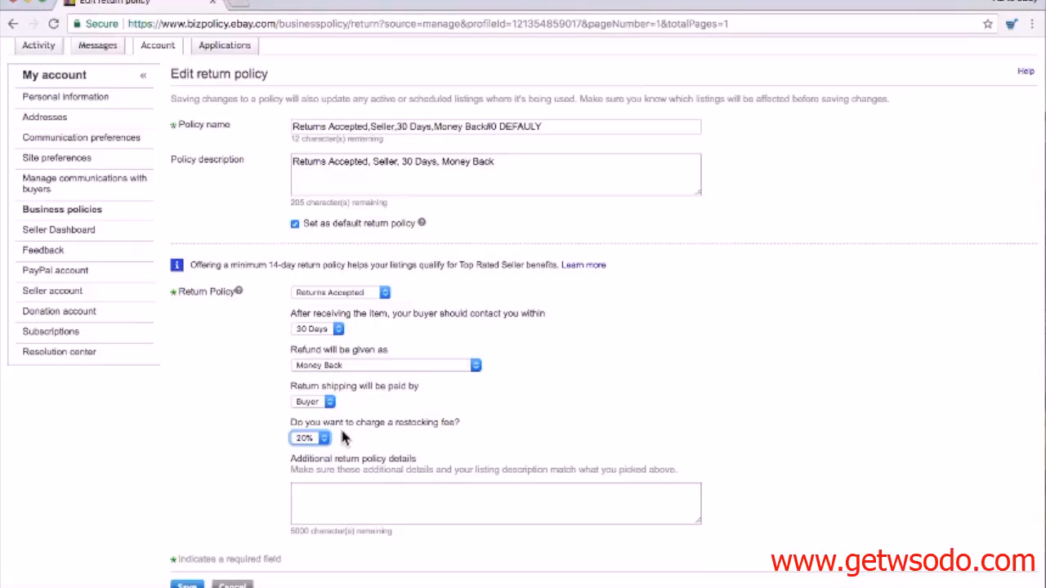
Step: Save the changes to the return policy
scroll(340, 426, down, 1)
scroll(343, 437, down, 2)
scroll(342, 431, down, 1)
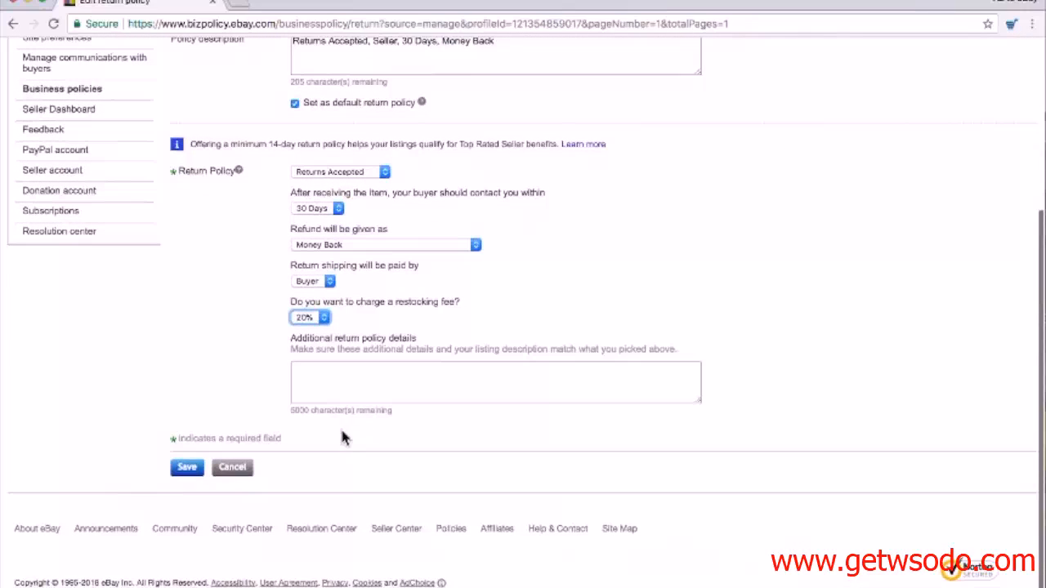
click(187, 472)
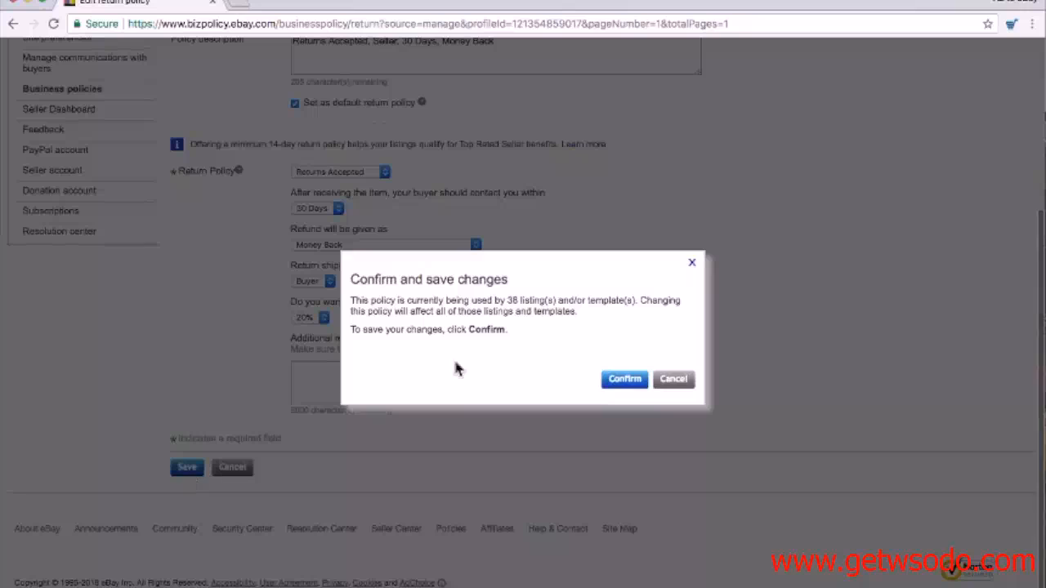